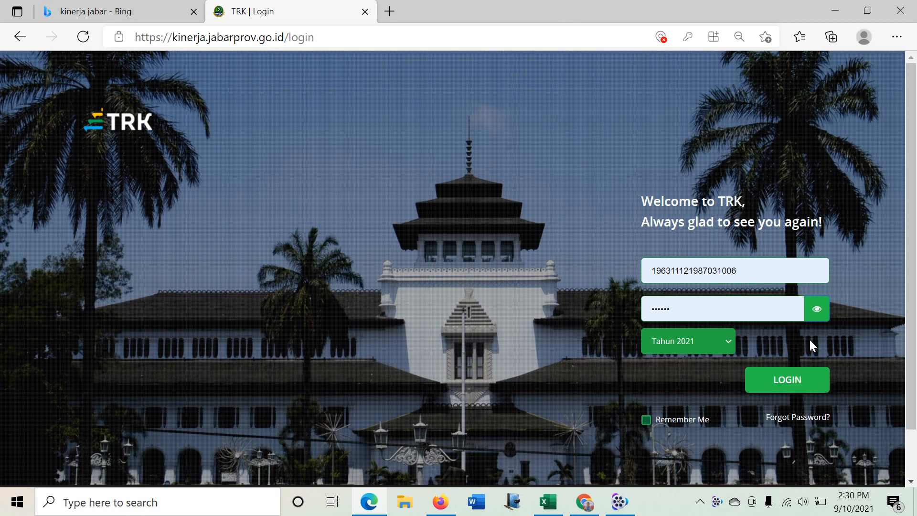
- Log in with the prefilled account details, dismissing the announcement, and open the Input SKP page under Input SKP Utama
left_click(802, 380)
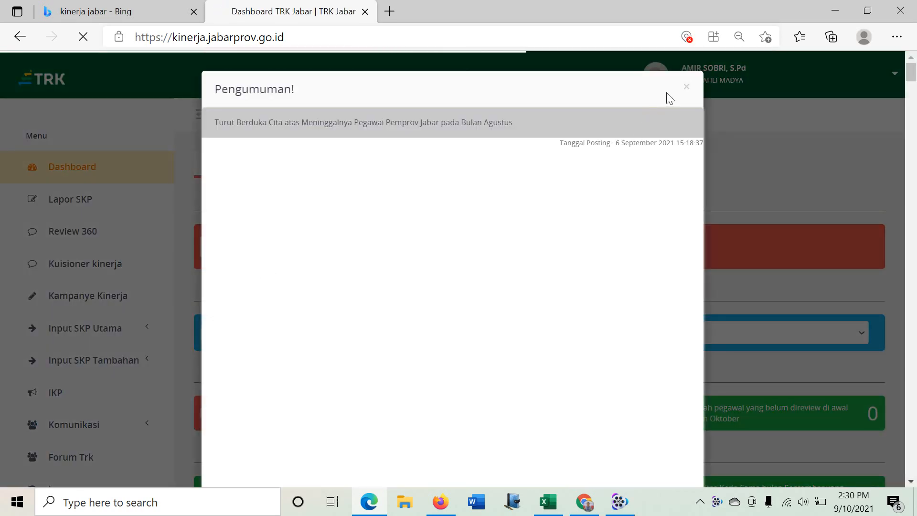
left_click(686, 90)
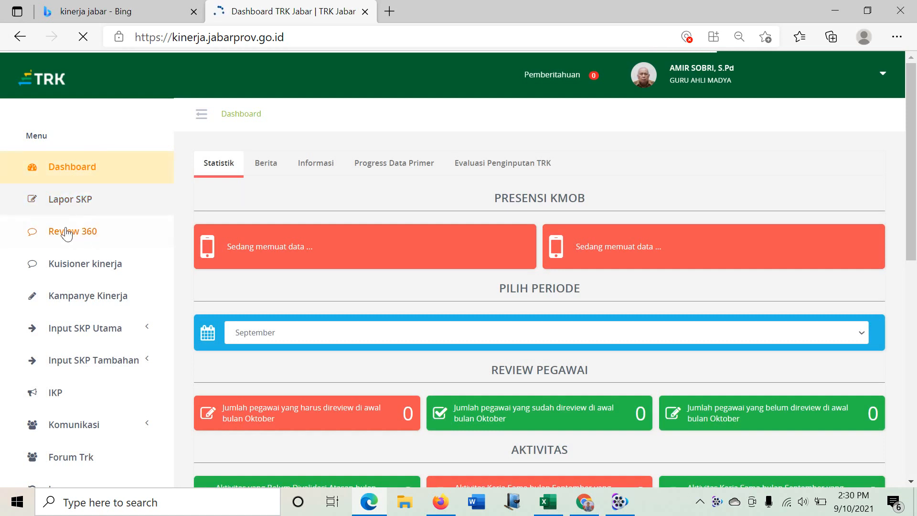
left_click(56, 333)
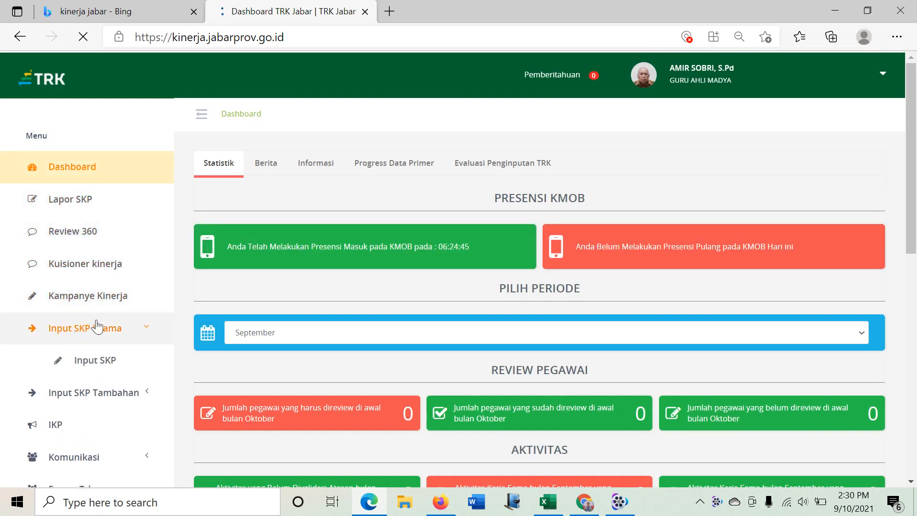
left_click(99, 364)
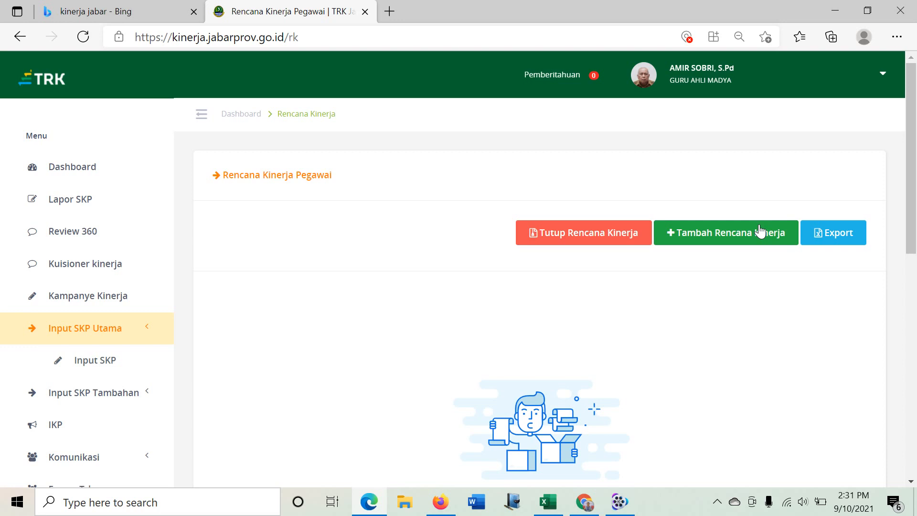
- Switch to Excel to review the duty list from Mengajar to Diklat 32 JP on Sheet2, and return to the browser
left_click(548, 502)
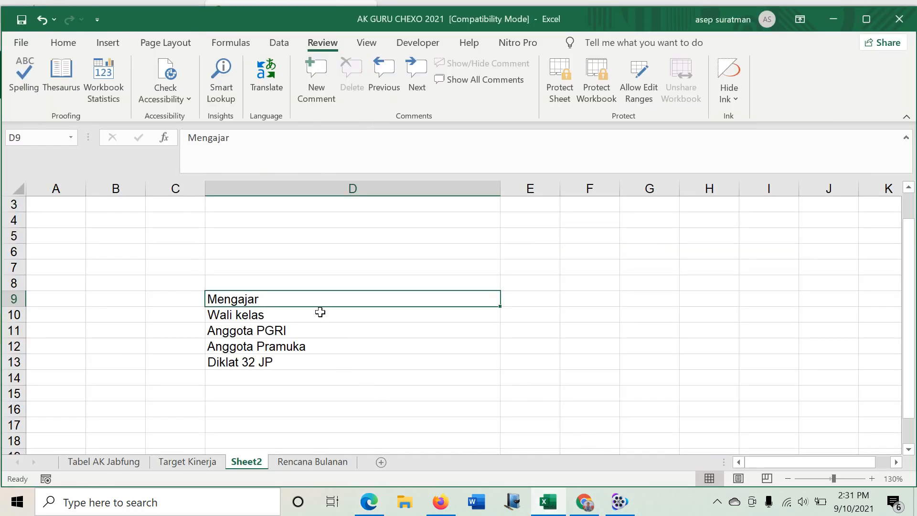
left_click(374, 344)
left_click_drag(333, 298, 311, 362)
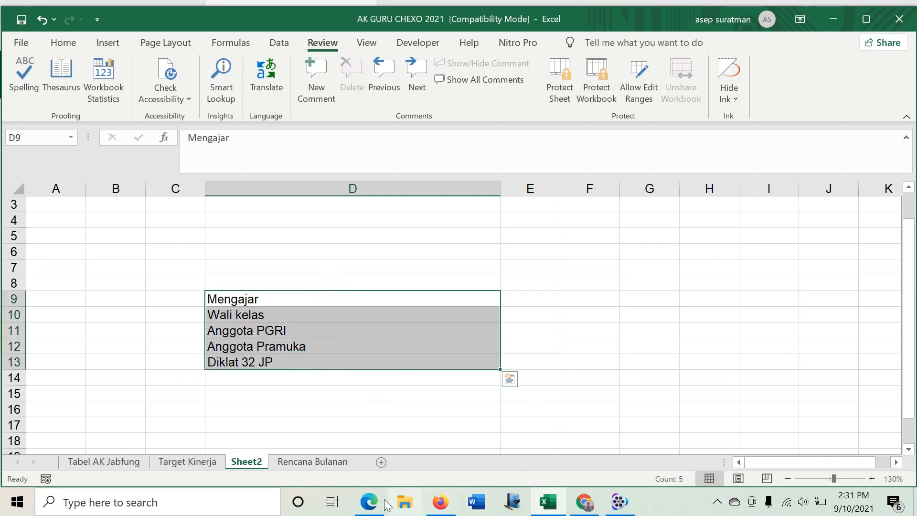
left_click(368, 502)
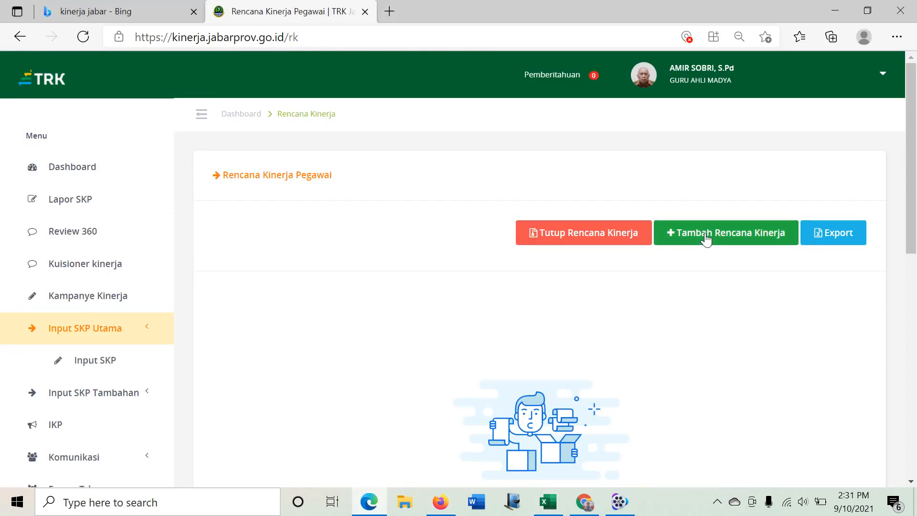
- Switch to the Excel workbook and fill the Mengajar cell D9 on Sheet2 with yellow
left_click(555, 502)
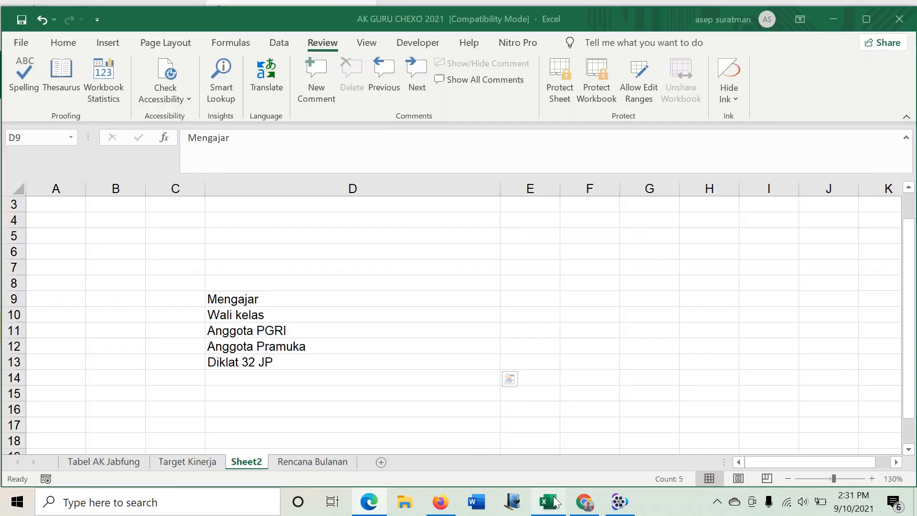
left_click(311, 298)
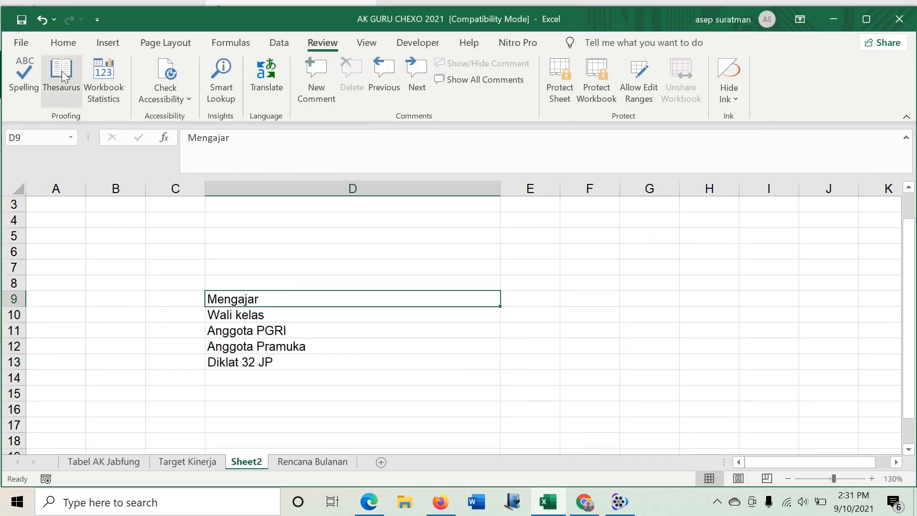
left_click(58, 41)
left_click(178, 93)
left_click(299, 351)
left_click(299, 299)
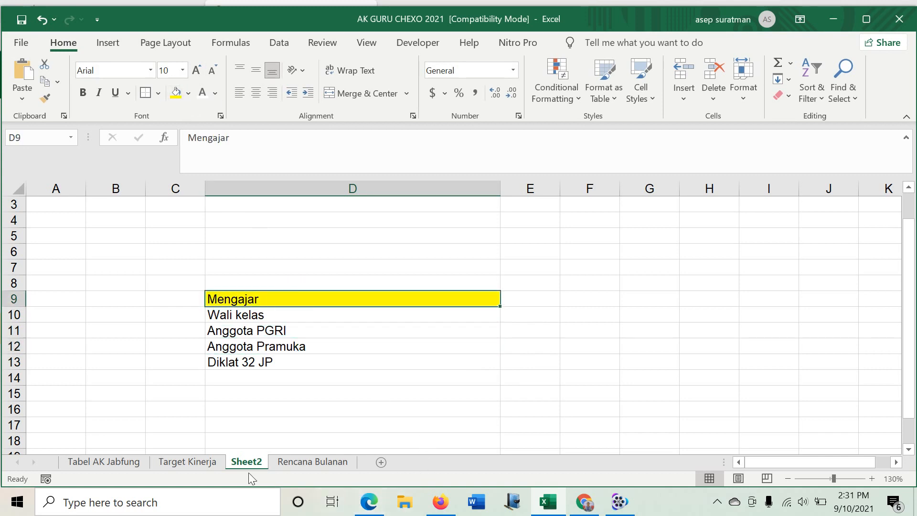
- Return to the browser, start a new Rencana Kinerja entry and look through the available supervisor plans
left_click(370, 505)
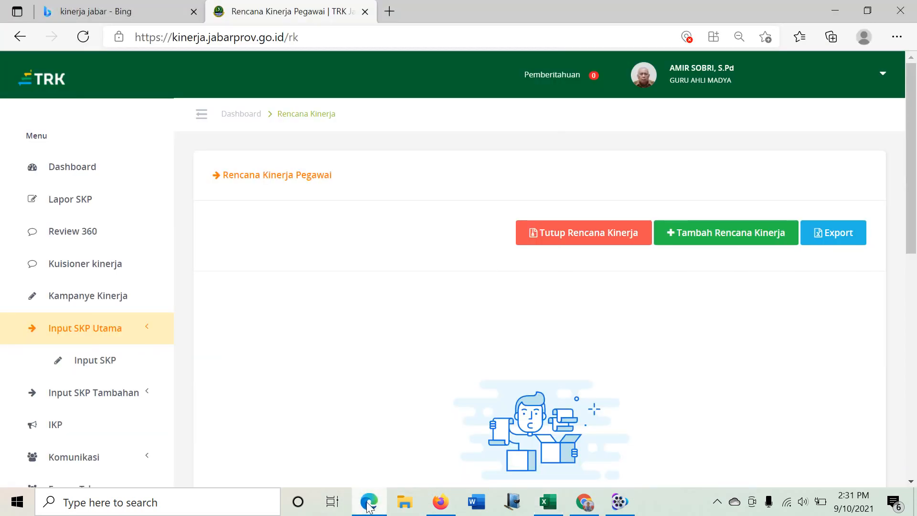
left_click(742, 235)
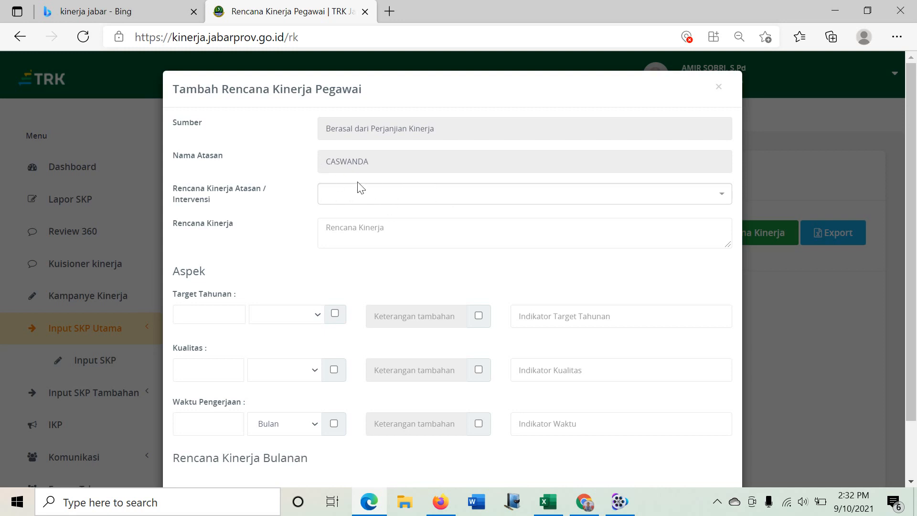
left_click(492, 203)
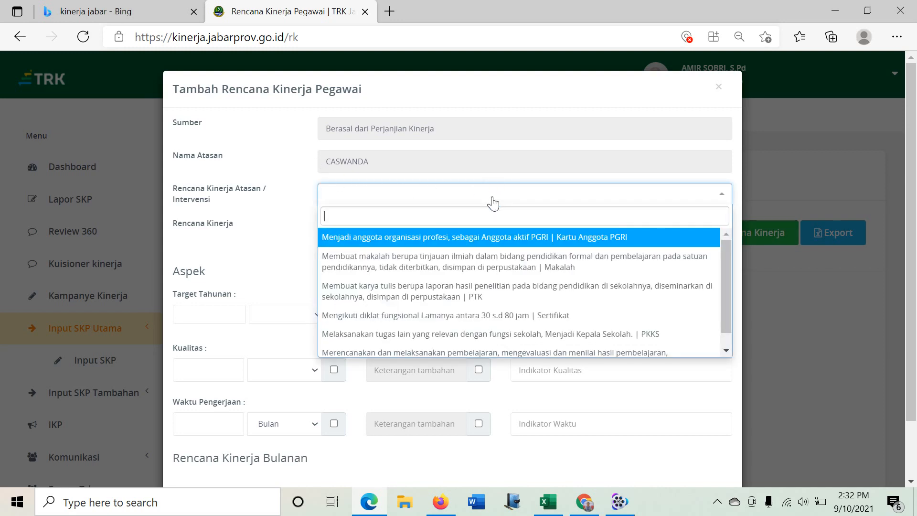
mouse_move(726, 258)
left_mouse_down()
mouse_move(719, 305)
mouse_move(719, 263)
left_mouse_up()
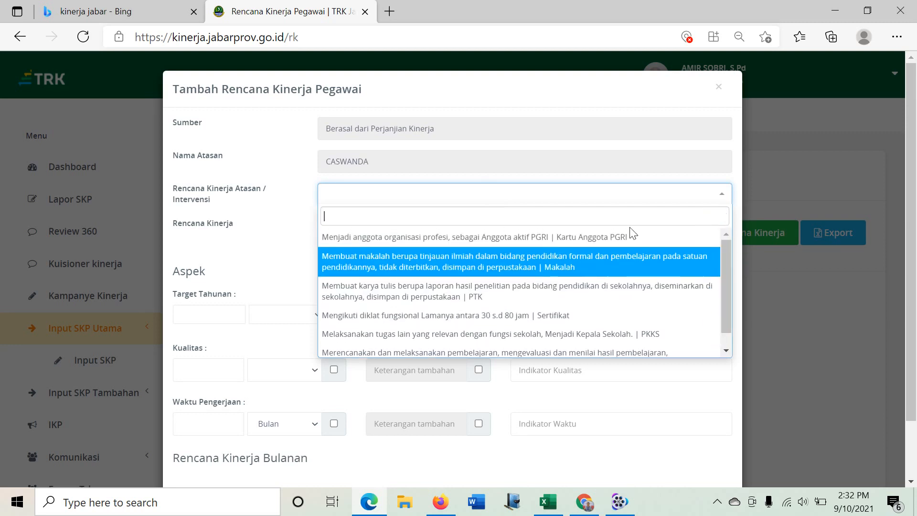
left_click(295, 200)
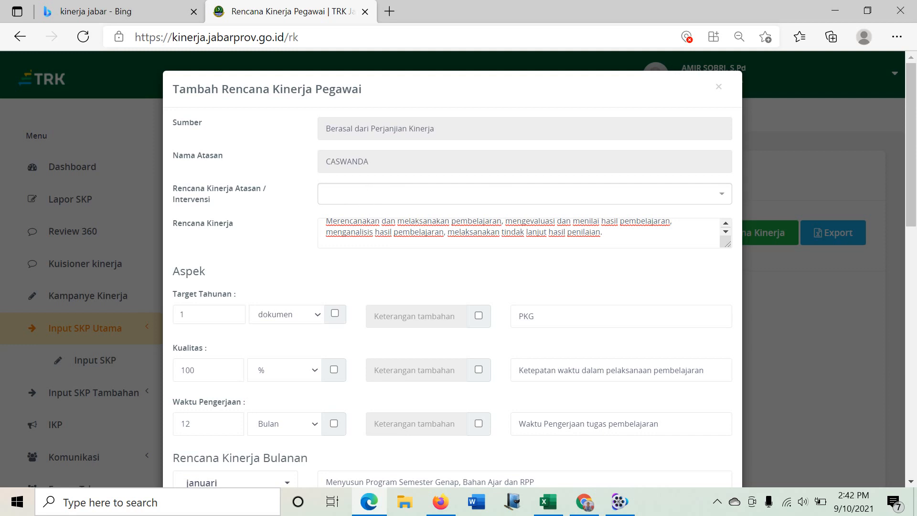
- Set Rencana Kinerja Atasan / Intervensi to the "Merencanakan dan melaksanakan pembelajaran" option ending in PKG
left_click(374, 193)
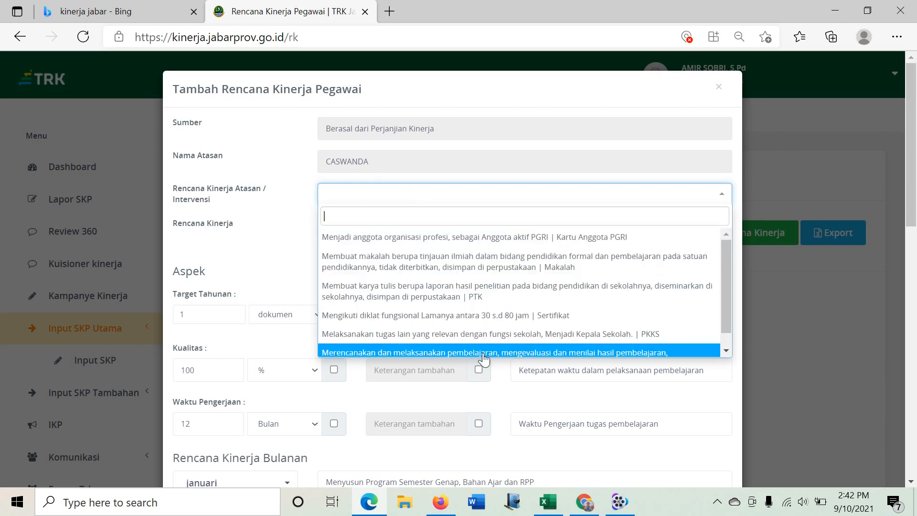
scroll(495, 341, "down", 1)
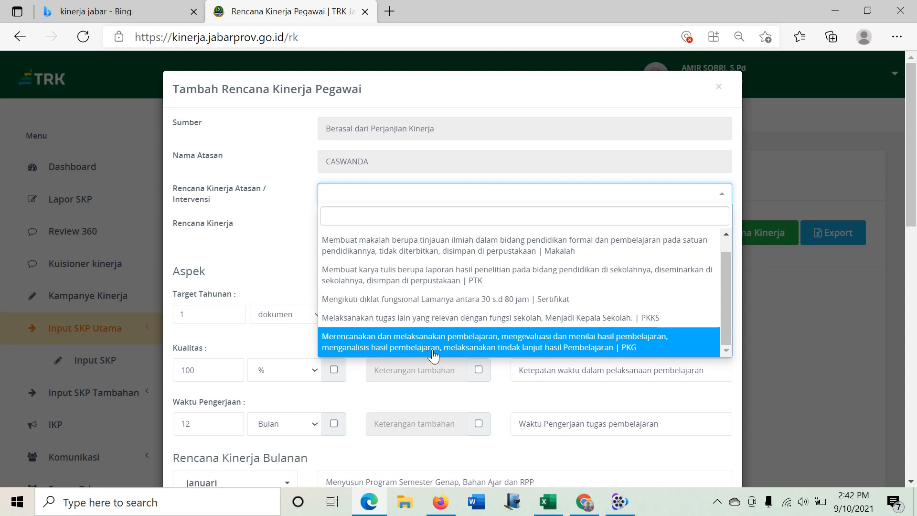
left_click(540, 344)
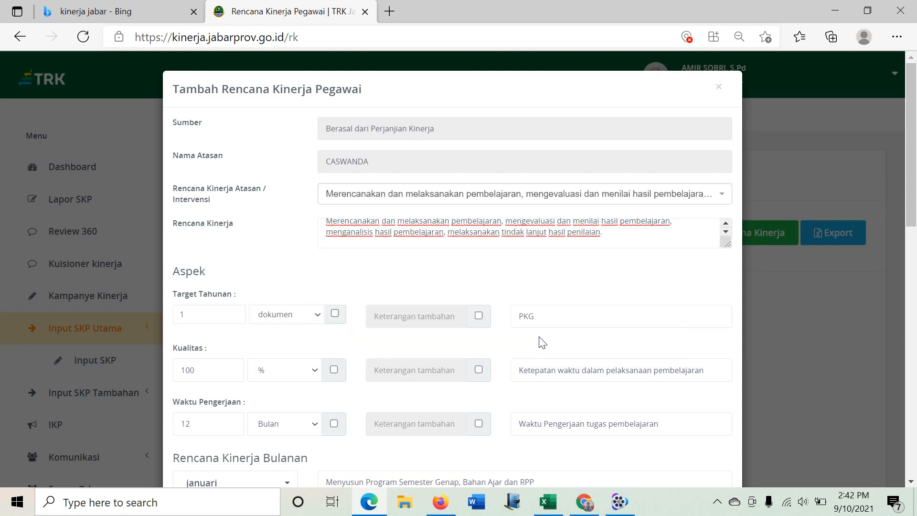
left_click(591, 196)
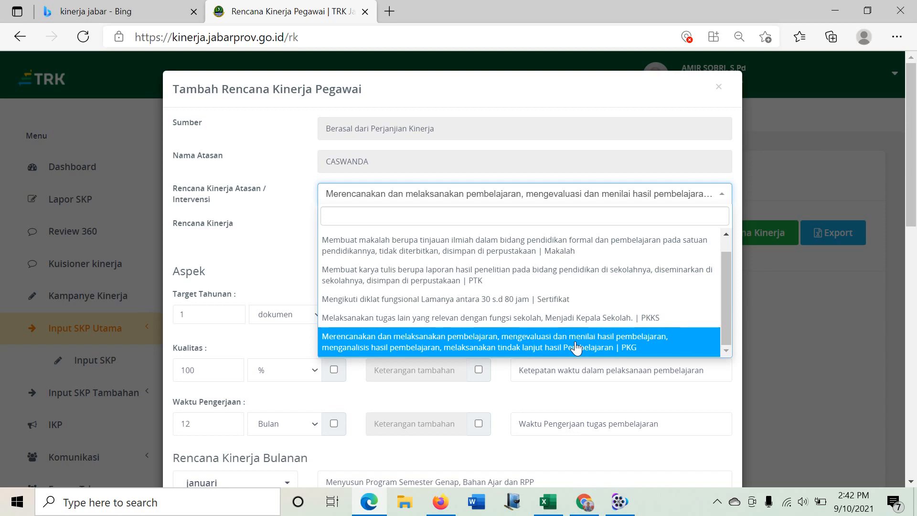
left_click(527, 342)
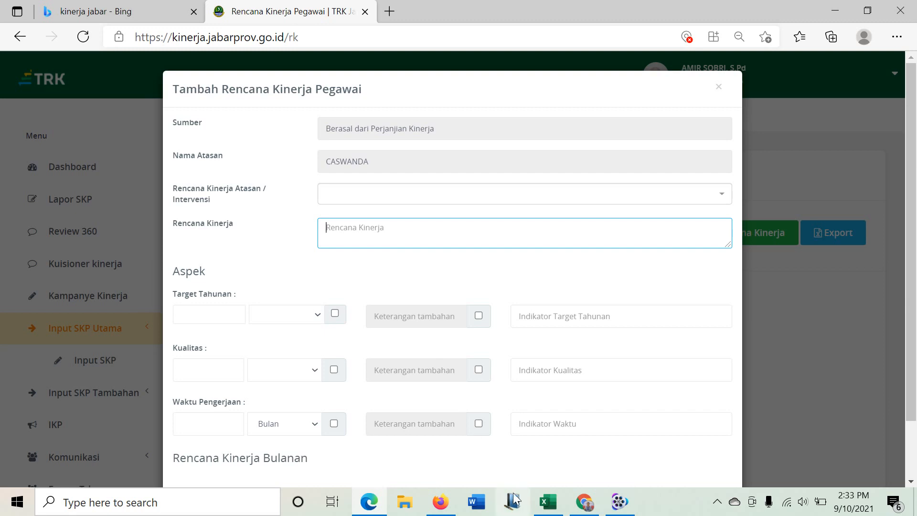
- Copy the "Merencanakan dan melaksanakan pembelajaran" plan text from Excel's Target Kinerja sheet into the browser form's Rencana Kinerja field
left_click(548, 502)
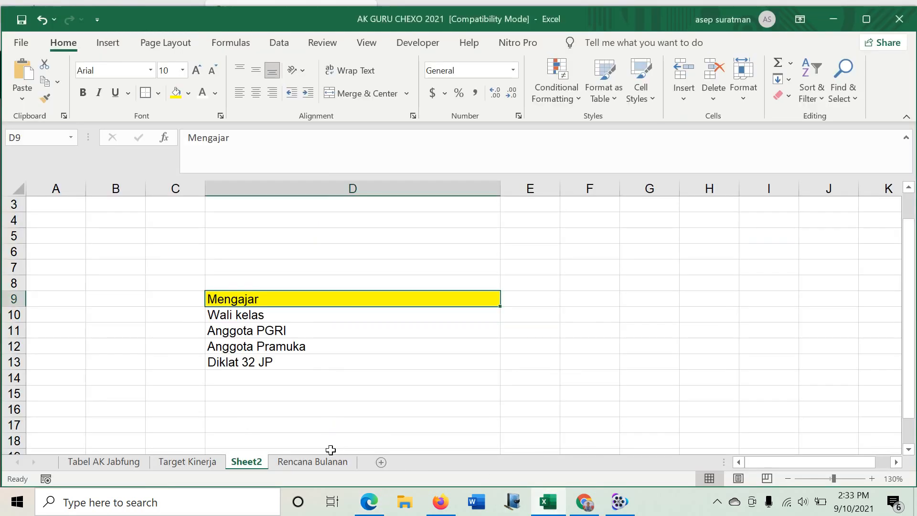
left_click(203, 462)
left_click(158, 295)
key("ctrl+c")
key("alt+Tab")
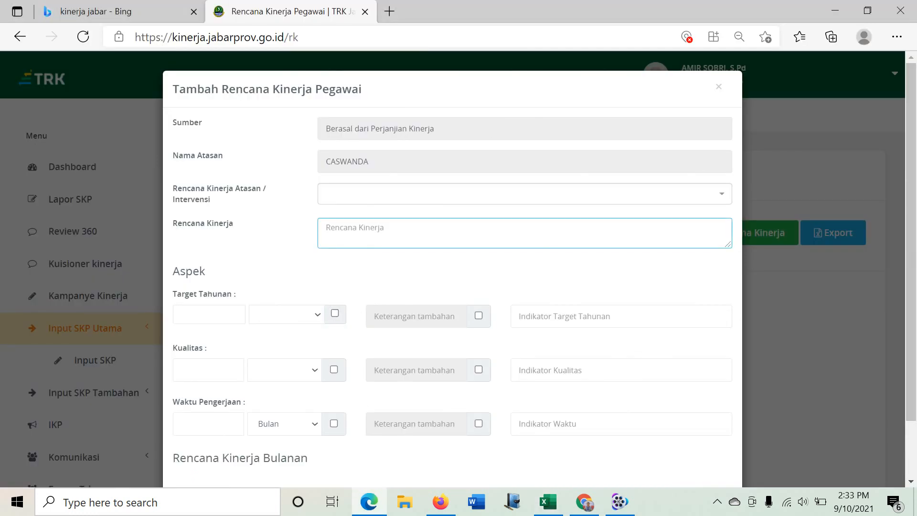
key("ctrl+v")
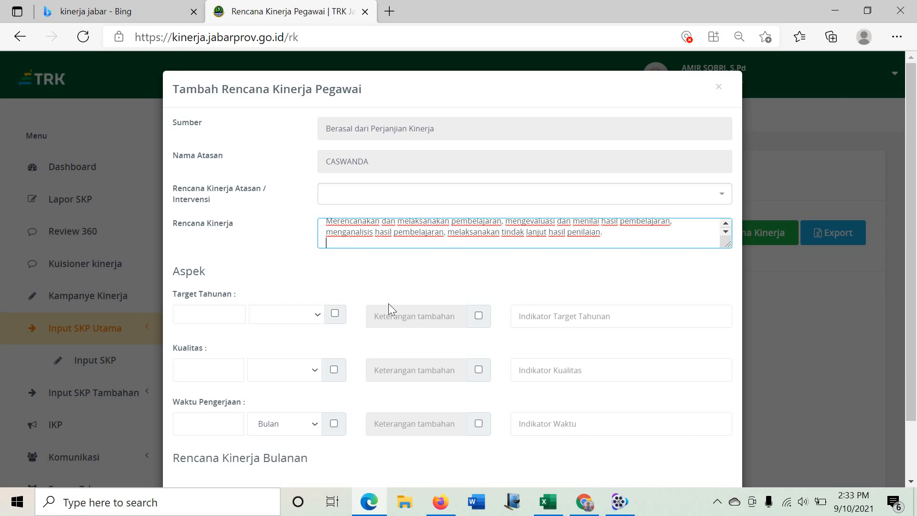
key("Return")
left_click(543, 280)
- Set Target Tahunan to 1 dokumen with the indicator "PKG"
scroll(293, 285, "down", 2)
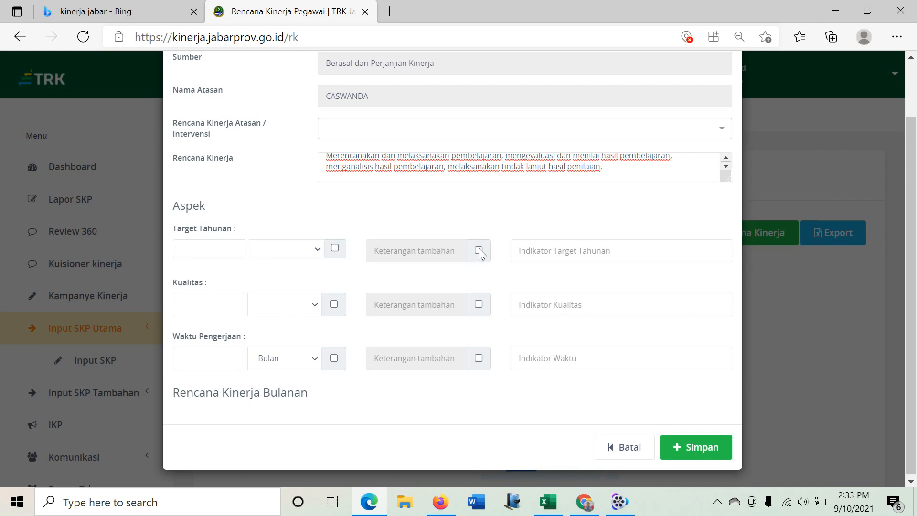
left_click(213, 250)
type("1")
left_click(316, 249)
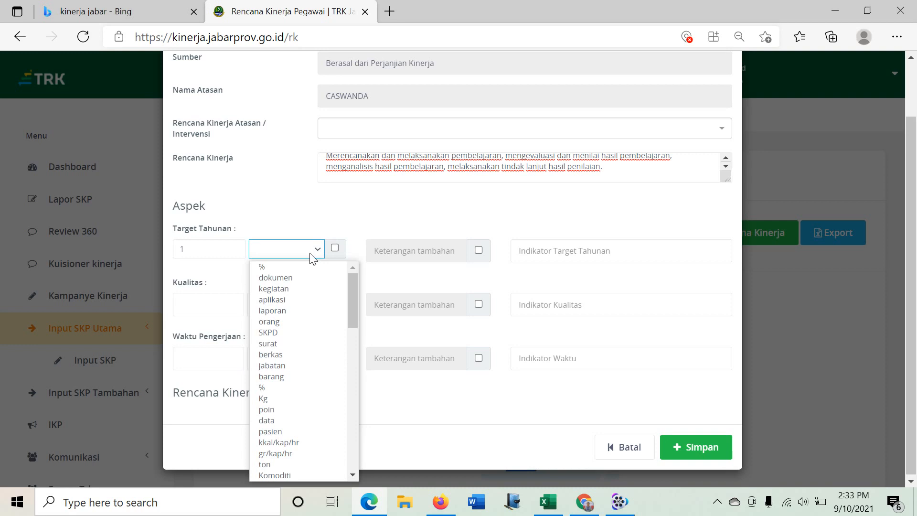
left_click(287, 278)
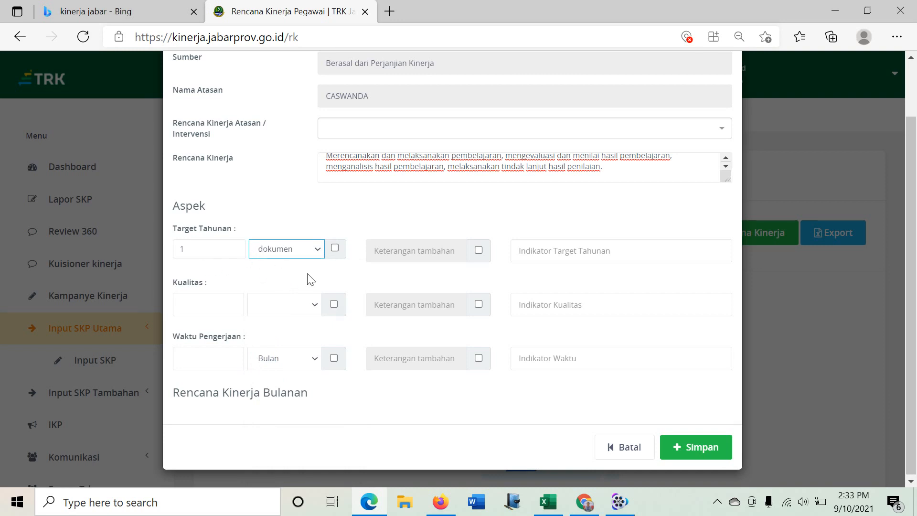
left_click(598, 252)
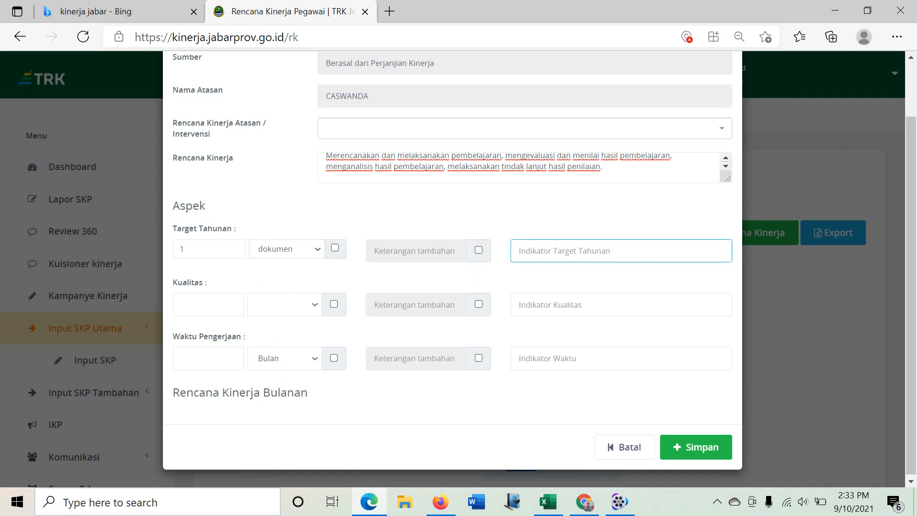
type("PKG")
- Set the Kualitas target to 100 with % as its unit
left_click(211, 306)
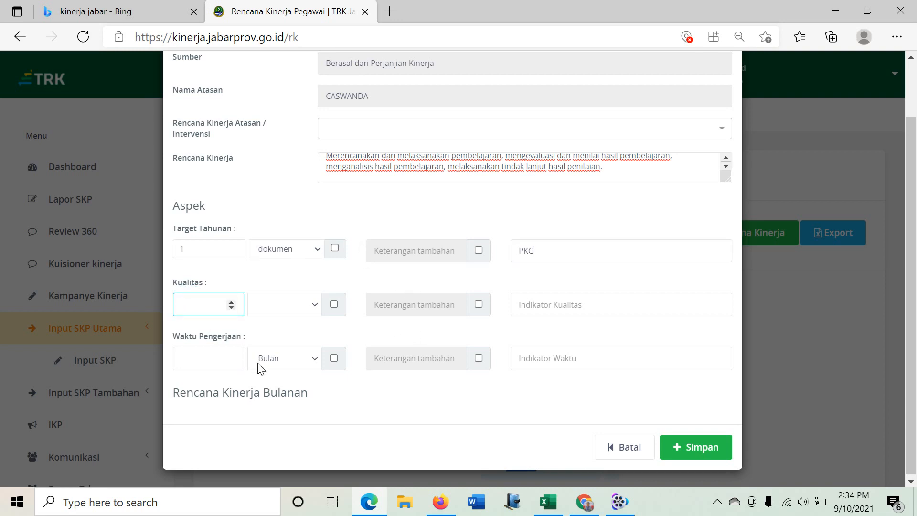
type("100")
left_click(302, 308)
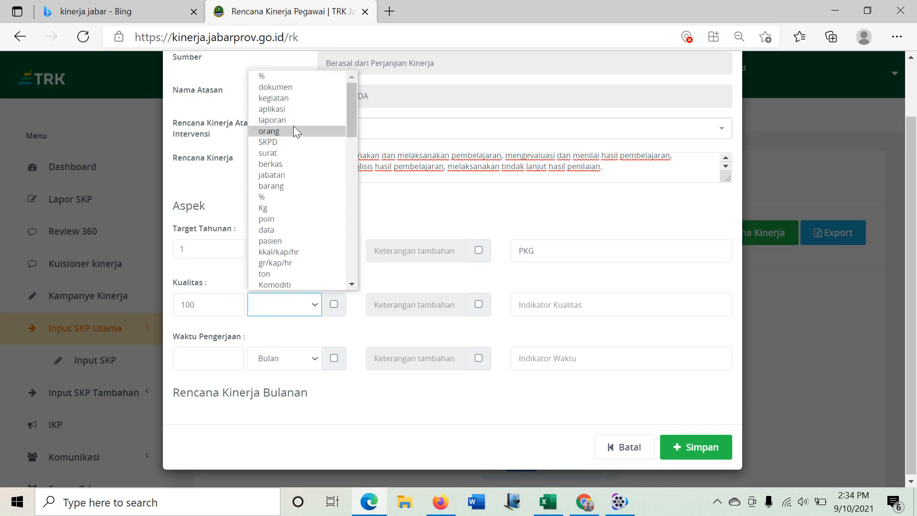
left_click(284, 78)
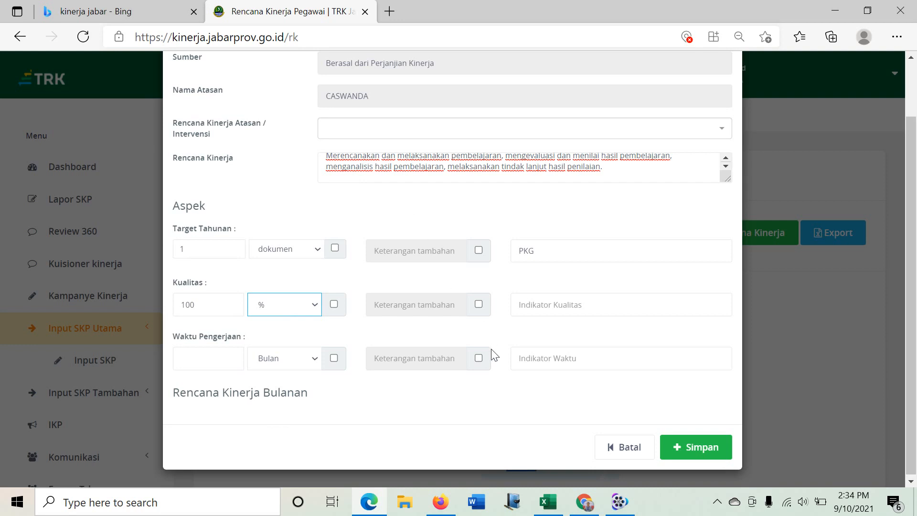
- Enter "Ketepatan waktu dalam pelaksanaan pembelajaran" as the Kualitas indicator
left_click(542, 302)
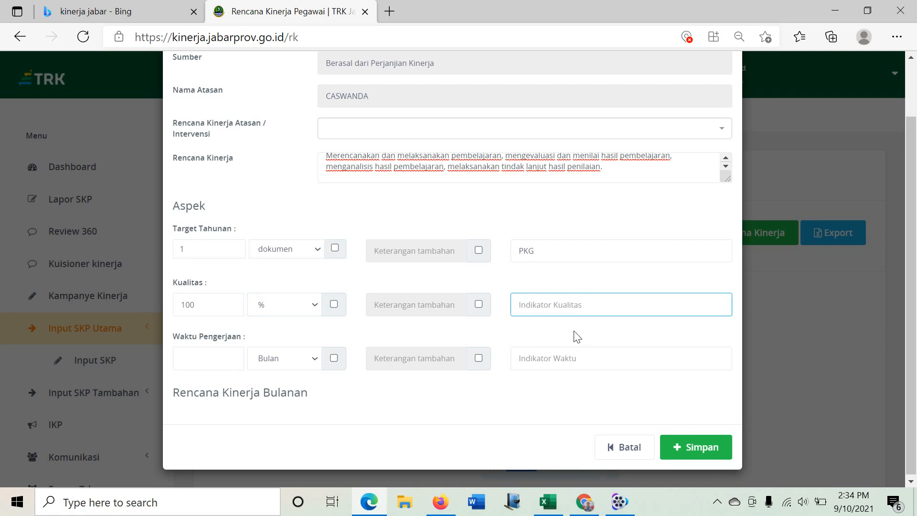
type("Ketepatan waktu dalam pelaksanaan")
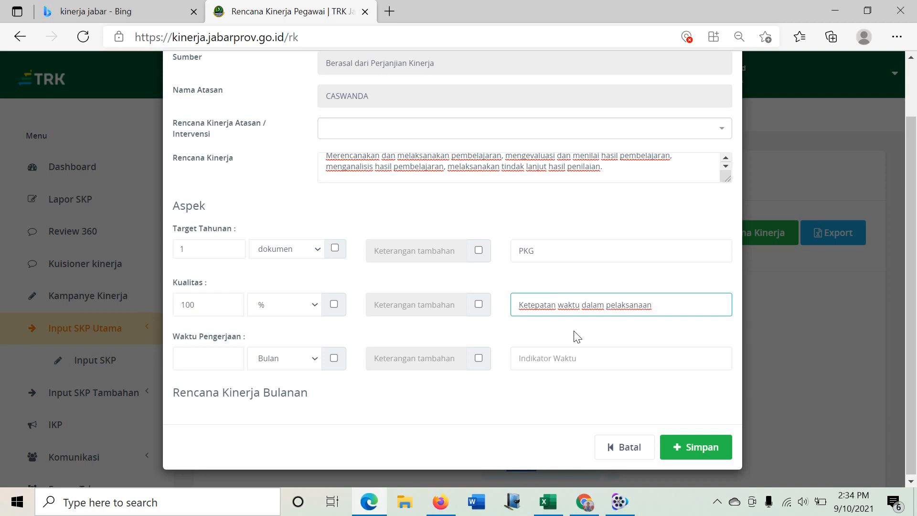
type(" pembleaja")
key("BackSpace")
key("BackSpace")
key("BackSpace")
key("BackSpace")
type("elajaran")
left_click(585, 291)
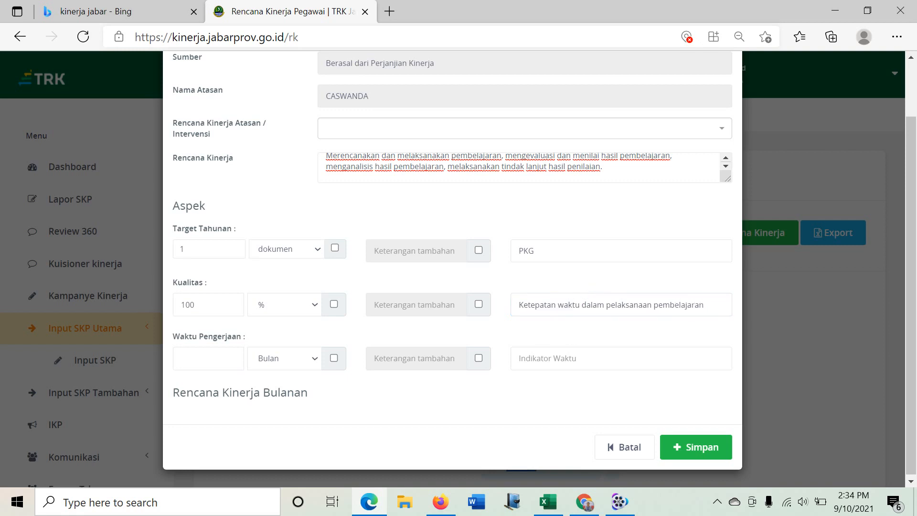
left_click_drag(705, 304, 496, 337)
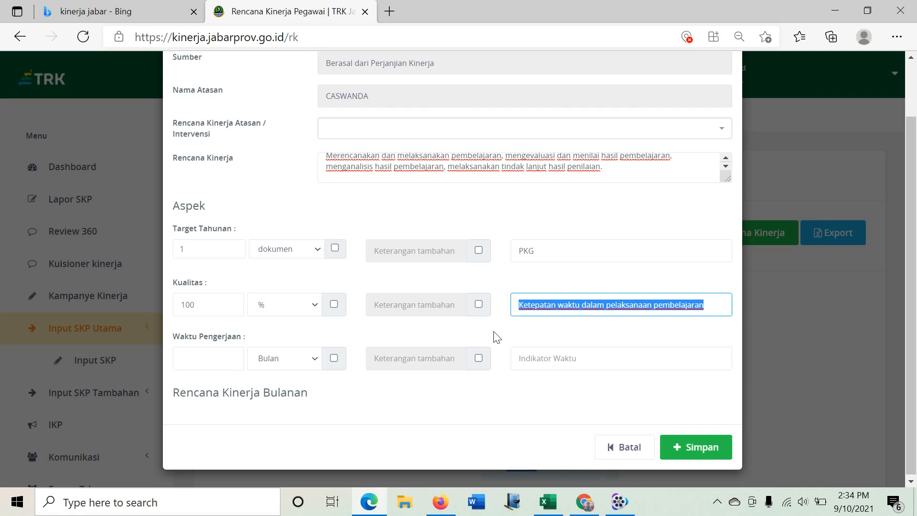
left_click(556, 304)
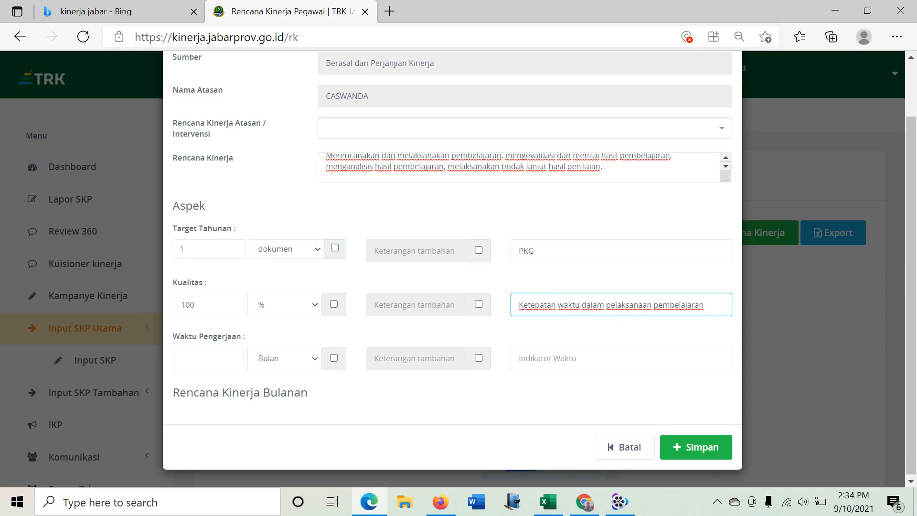
left_click_drag(712, 305, 493, 303)
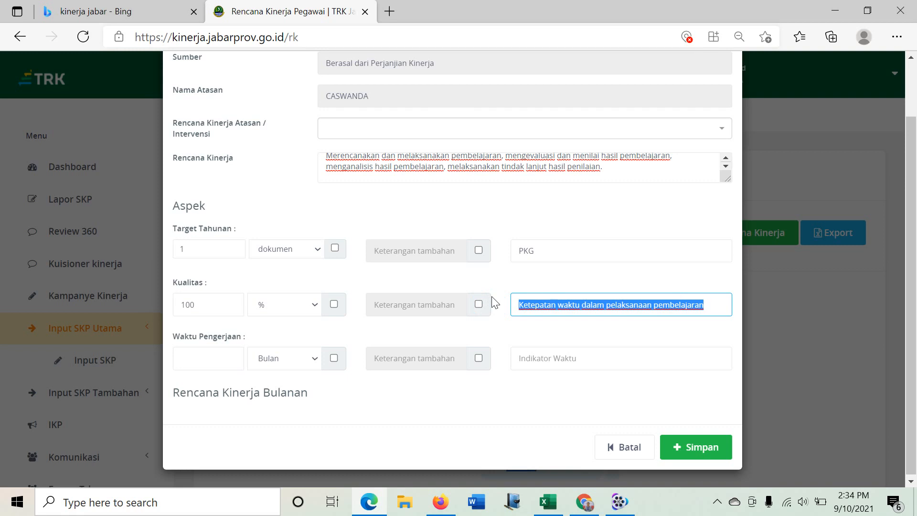
right_click(712, 299)
left_click(704, 300)
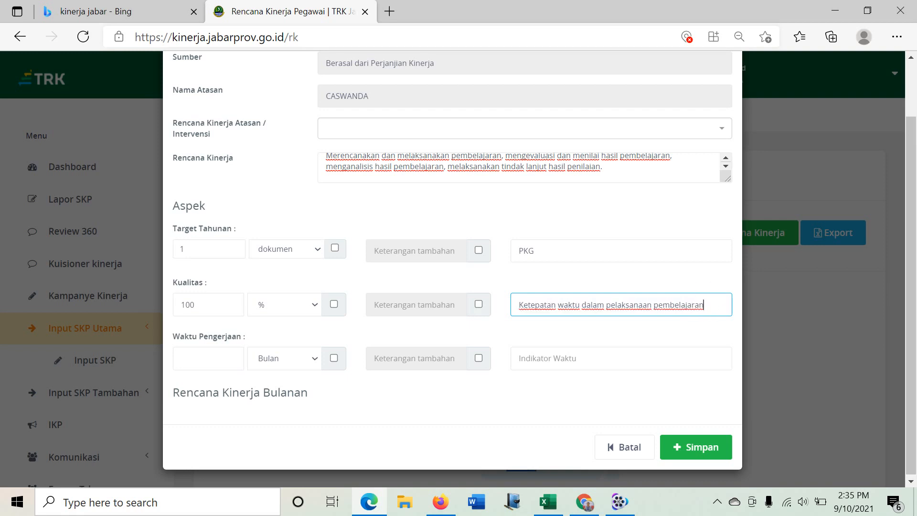
- Set Waktu Pengerjaan to 12 Bulan with the indicator "Waktu Pengerjaan tugas pembelajaran"
left_click(227, 358)
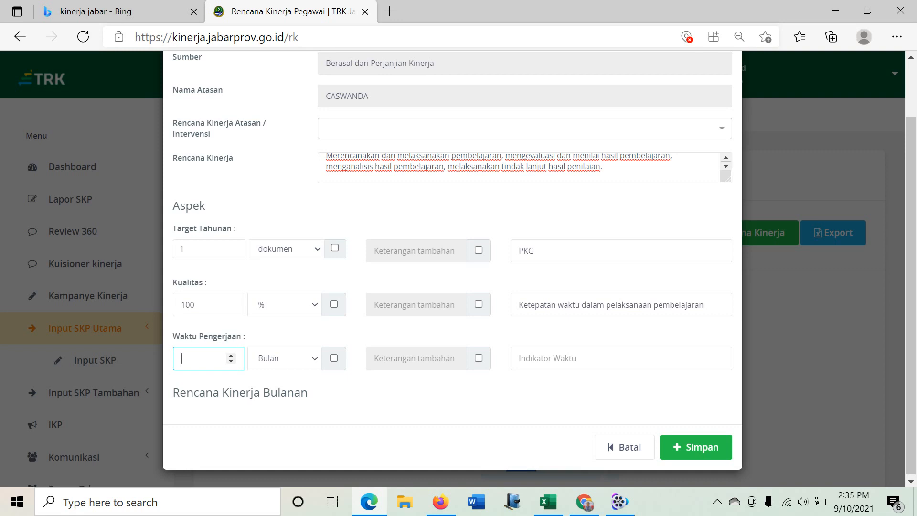
type("12")
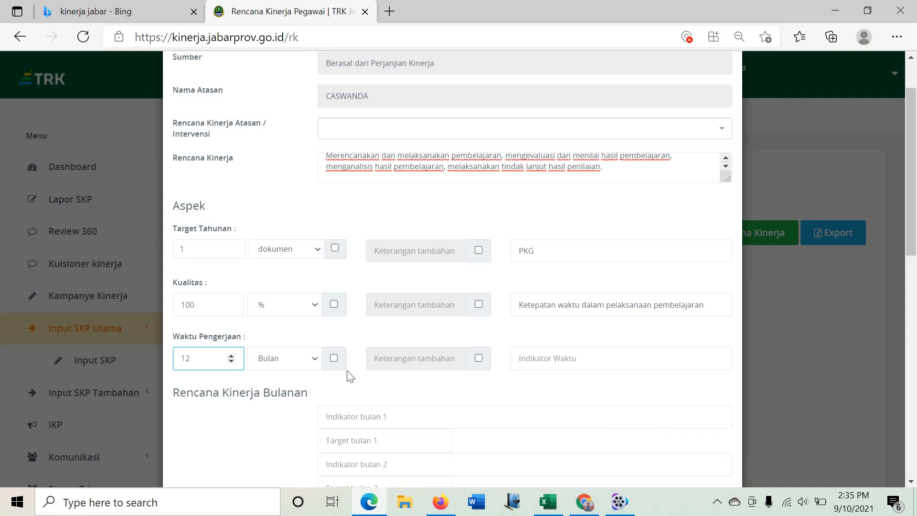
left_click(526, 358)
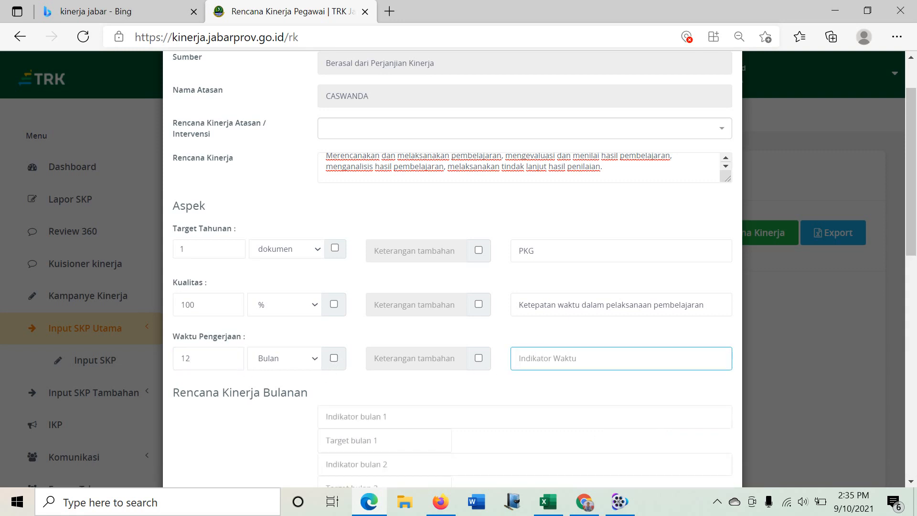
type("Waktu Pene")
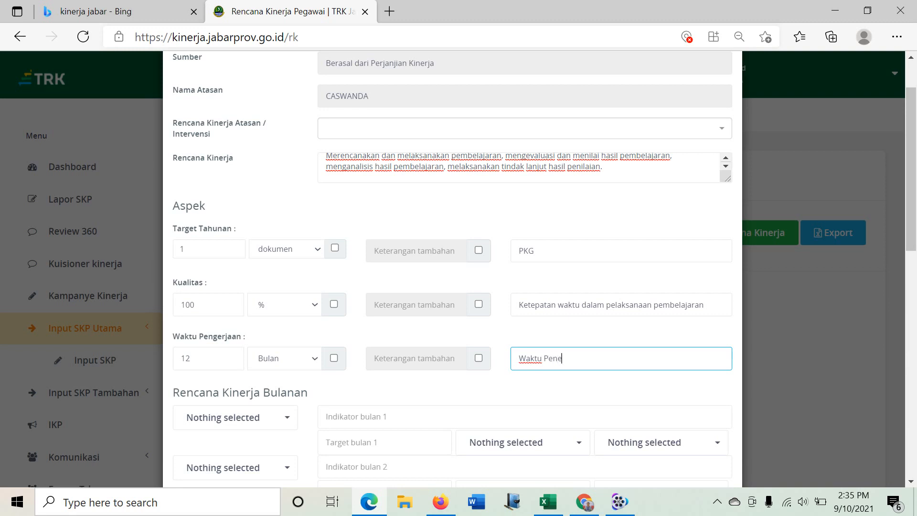
type("gerjaan")
type("tugas pembelajaranan")
key("BackSpace")
key("BackSpace")
left_click(529, 383)
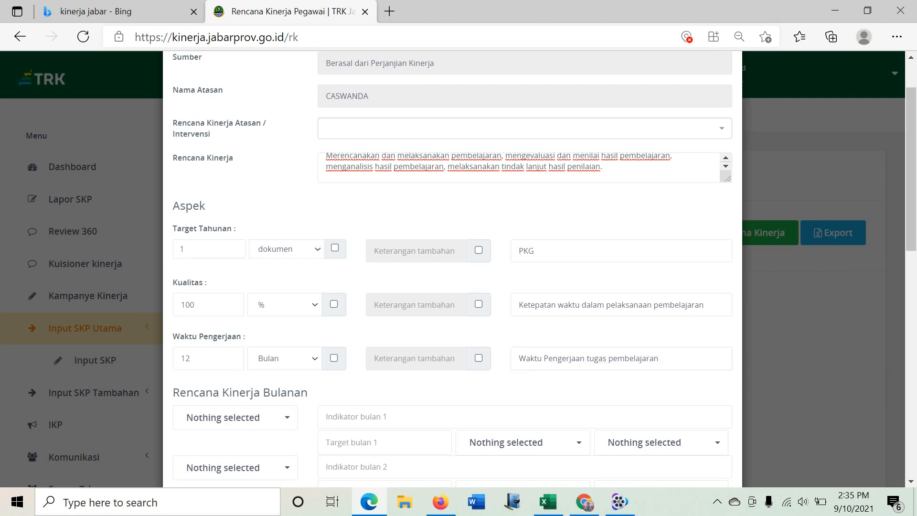
- Assign januari to the first monthly plan row with a target of 1 kegiatan at 100%
scroll(528, 383, "down", 3)
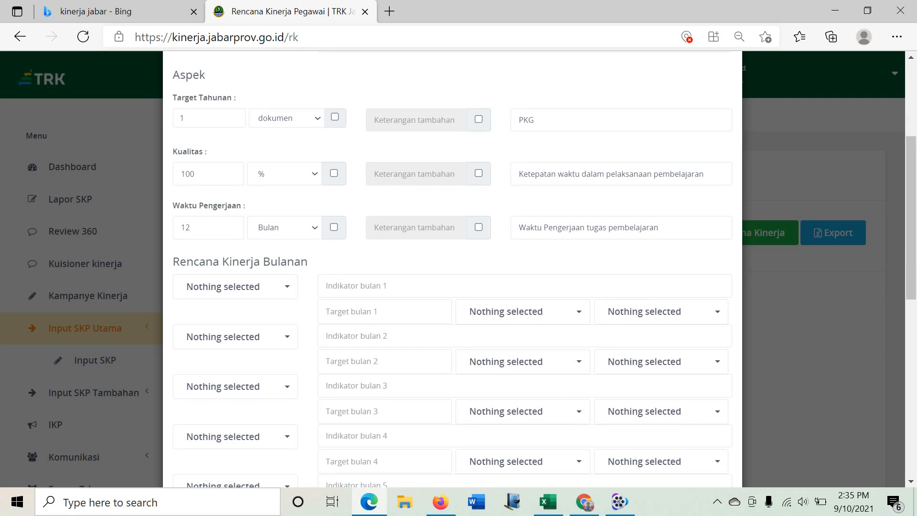
scroll(302, 327, "down", 10)
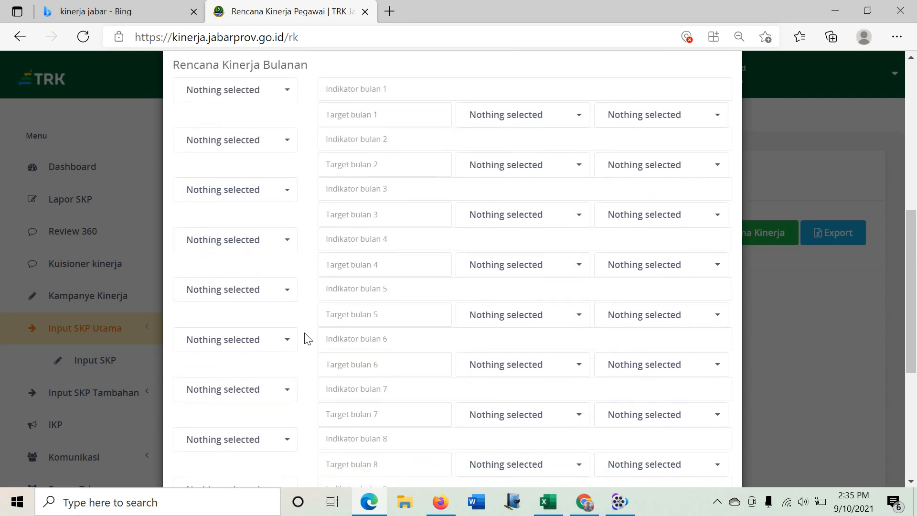
scroll(309, 330, "up", 9)
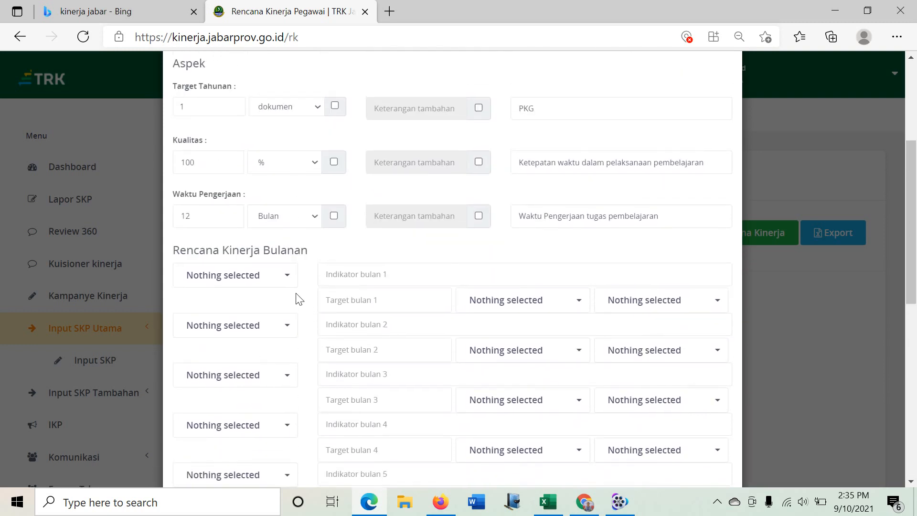
scroll(282, 282, "down", 5)
scroll(286, 293, "down", 4)
scroll(307, 335, "up", 10)
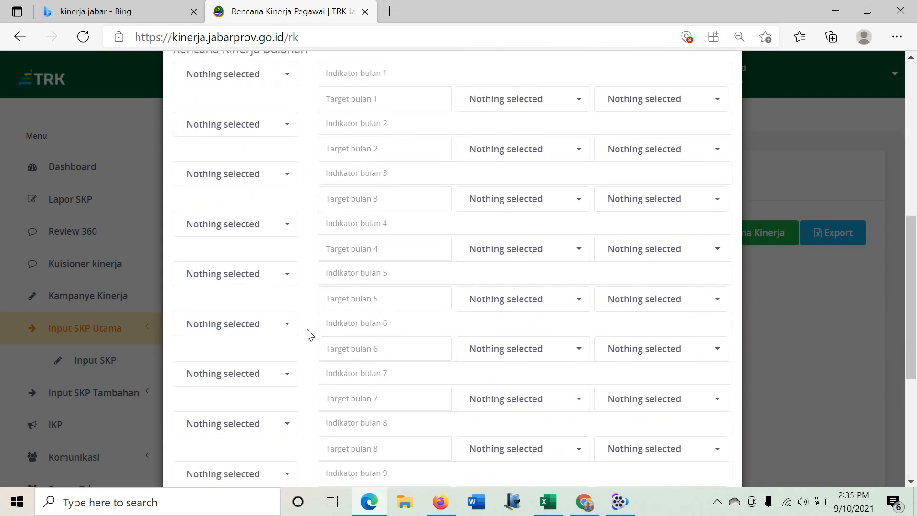
left_click(287, 350)
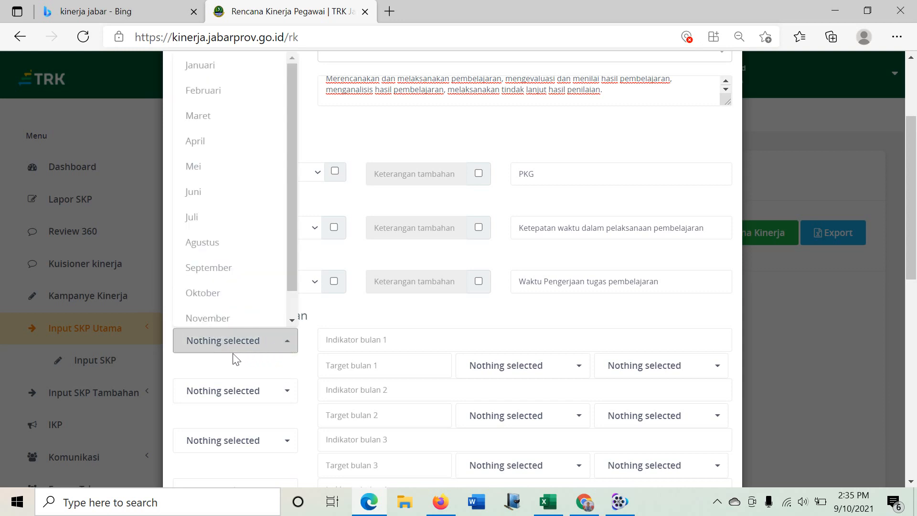
left_click(213, 66)
left_click(378, 366)
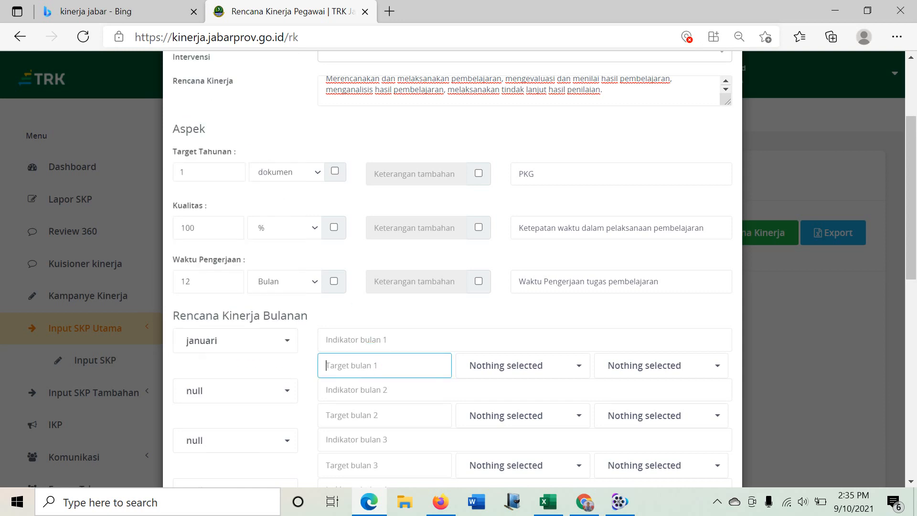
type("1")
left_click(525, 375)
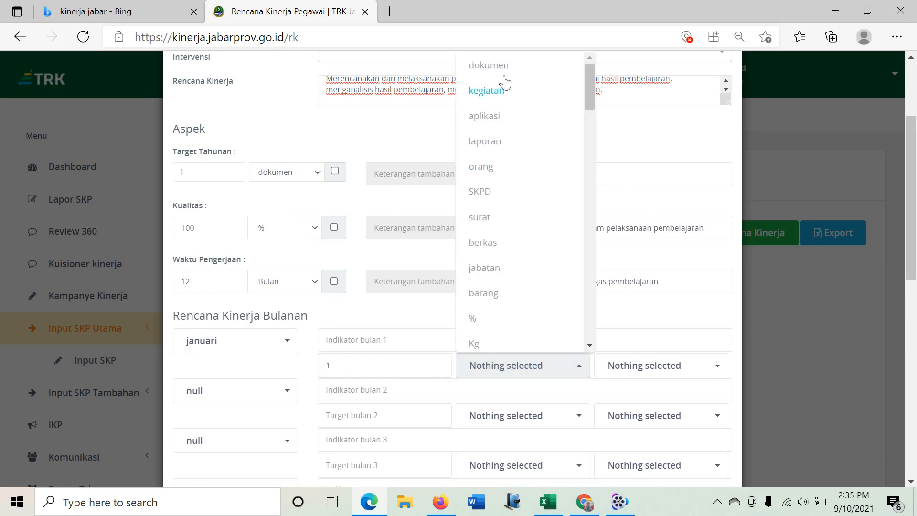
left_click(500, 91)
left_click(686, 371)
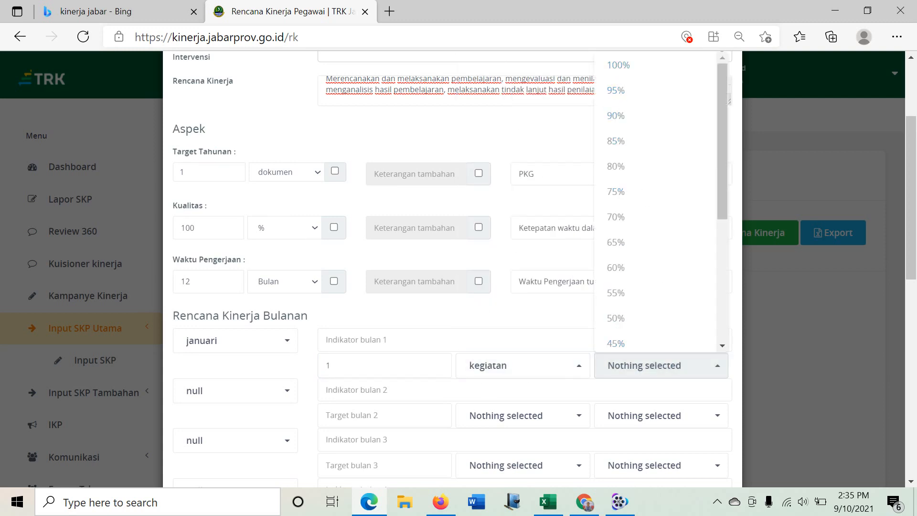
left_click(623, 69)
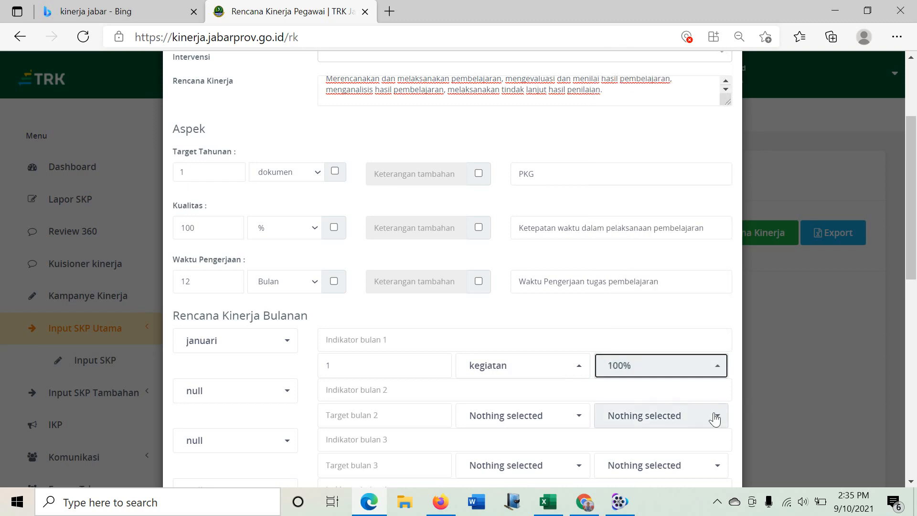
- Enter "Menyusun Program Semester Genap, Bahan Ajar dan RPP" as the januari indicator
left_click(402, 338)
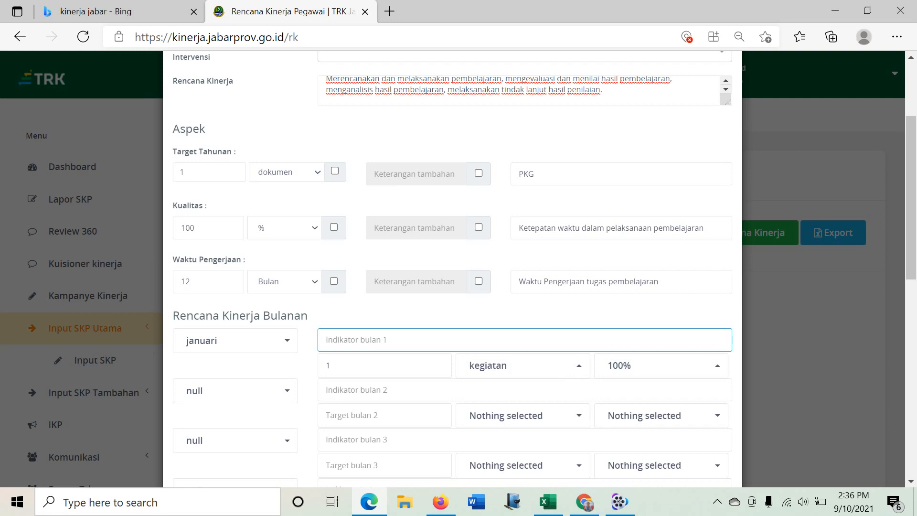
type("Menyusun Program Seme")
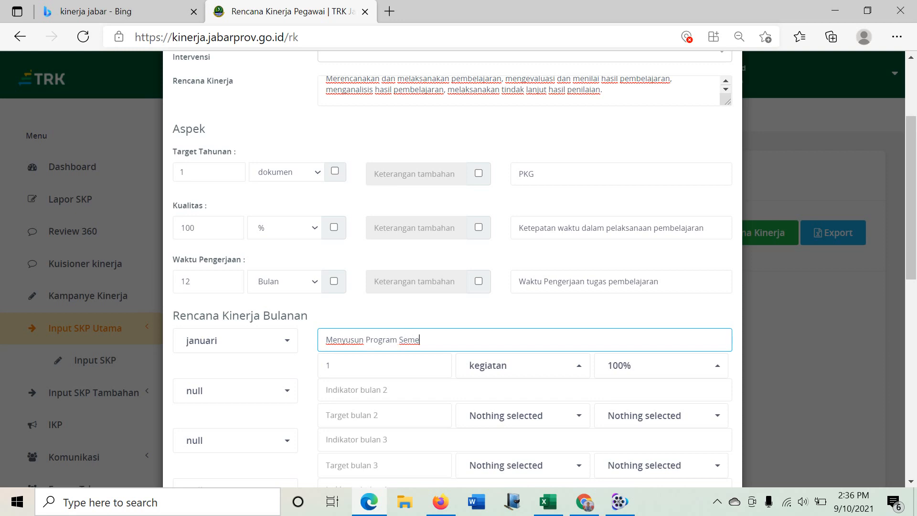
type("ster Genap, Bahan Ajar dan RPP")
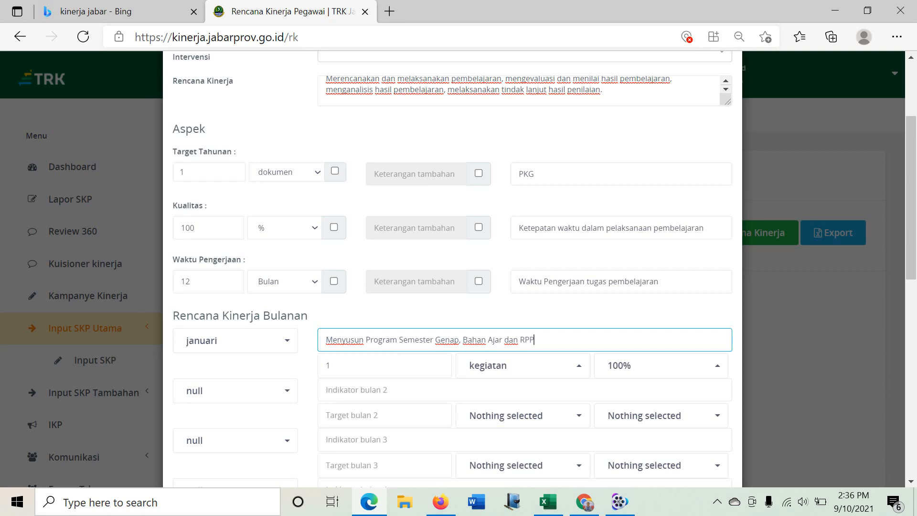
left_click(422, 364)
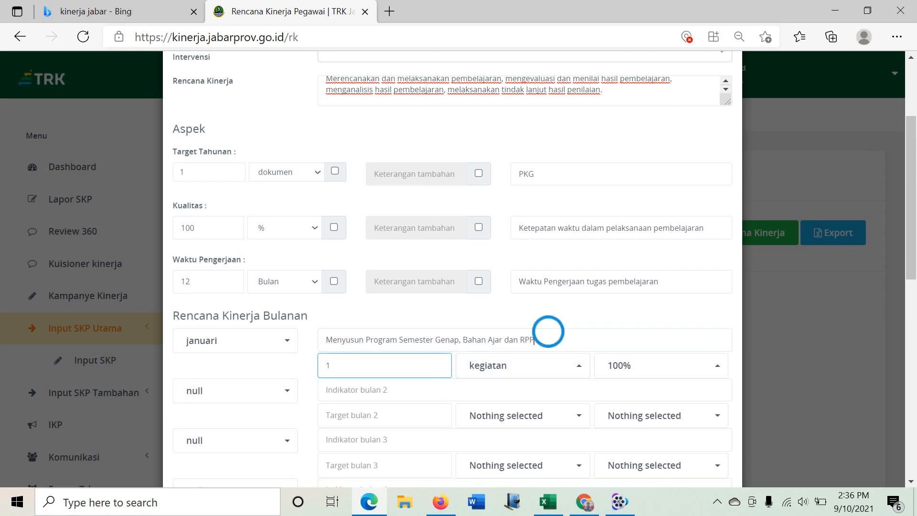
left_click_drag(549, 331, 268, 339)
left_click(534, 340)
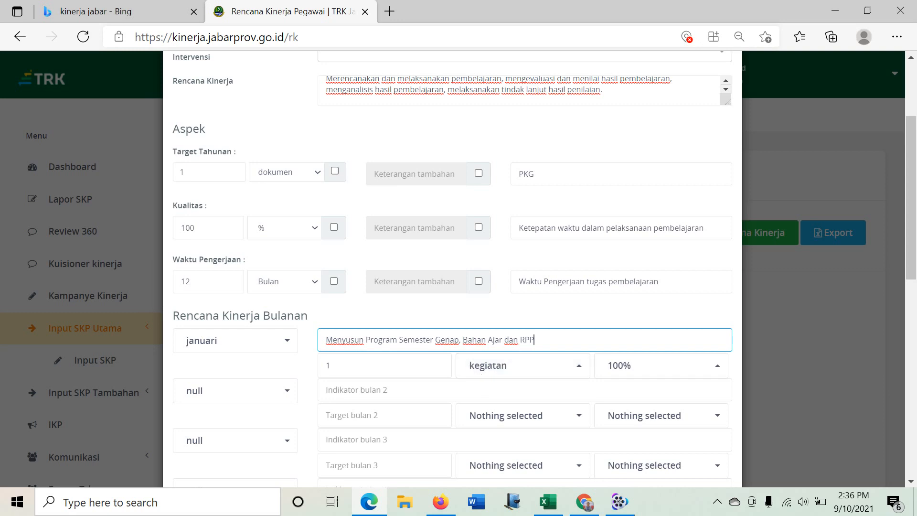
- Complete the februari plan with 1 kegiatan at 100% and the indicator "Melaksanakan Program Pembelajaran"
left_click(702, 418)
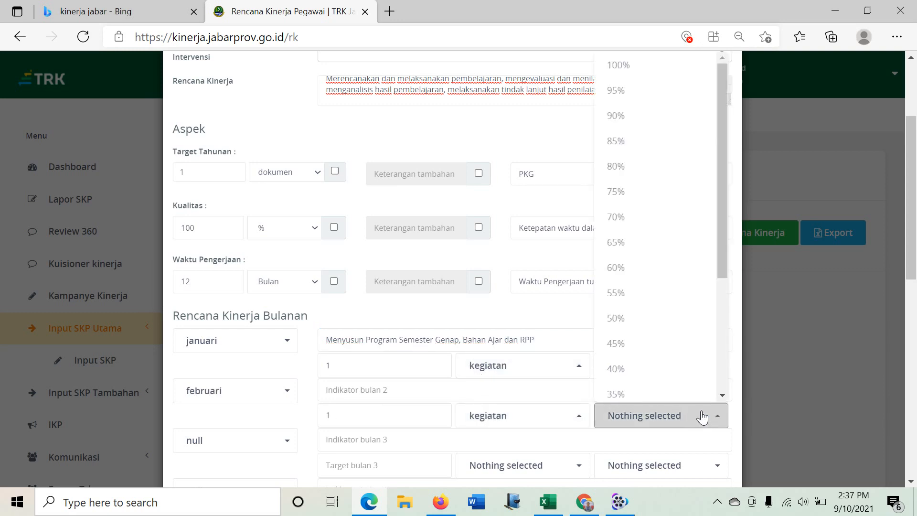
left_click(622, 66)
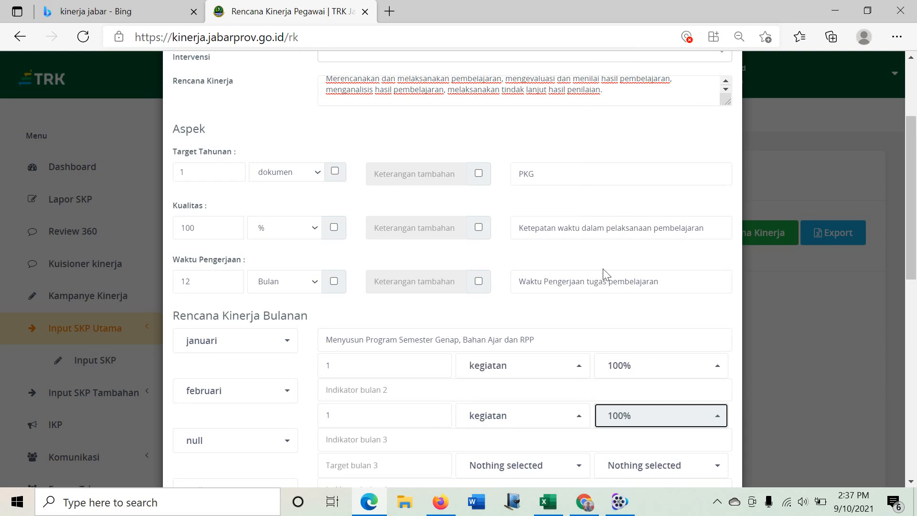
left_click(369, 390)
type("Melaksana")
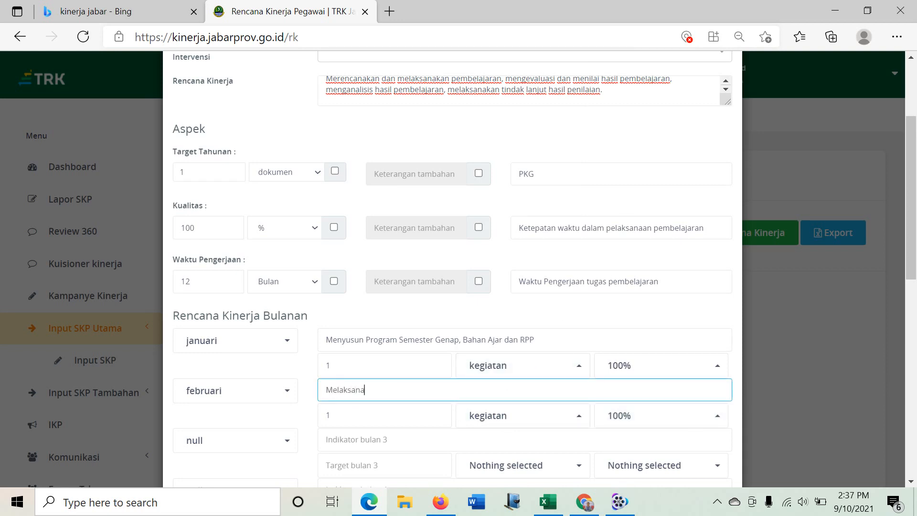
type("kan Program Pembelaja")
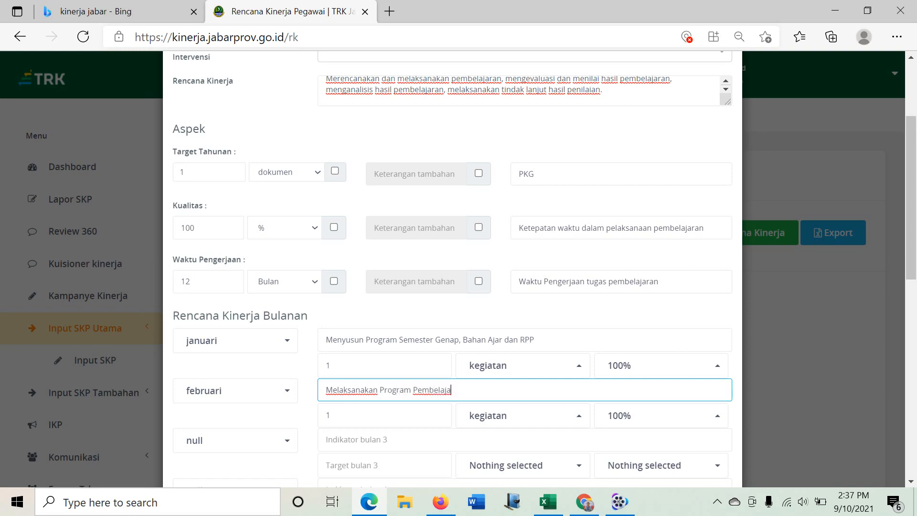
type("ran")
- Assign maret to the third monthly plan row with the indicator "Melaksanakan PTS"
scroll(256, 368, "down", 3)
left_click(258, 311)
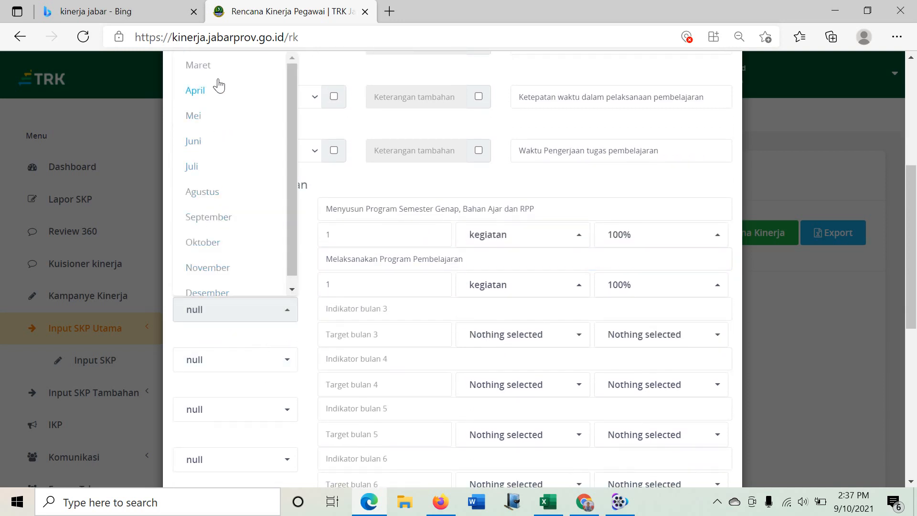
left_click(203, 65)
left_click(338, 309)
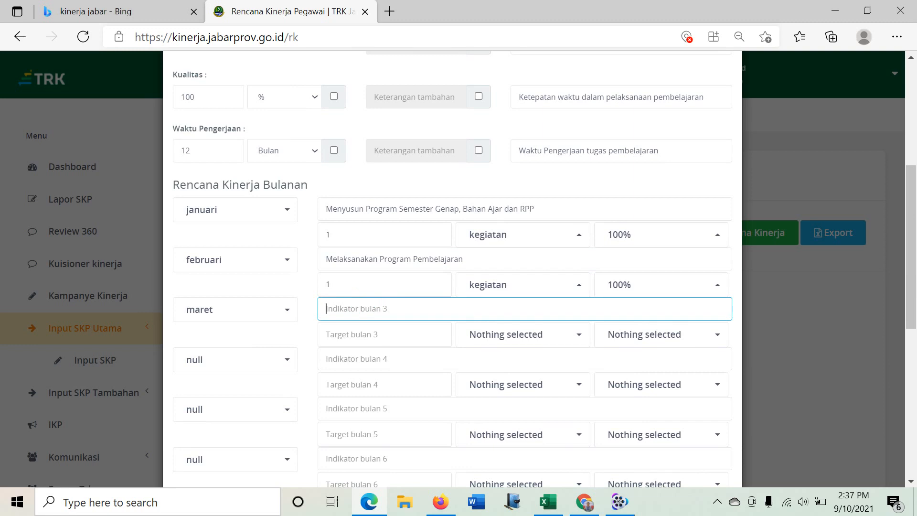
type("Melaksanakan PTS")
- Set the maret target to 1 kegiatan at 100%
left_click(368, 325)
type("1")
left_click(514, 332)
left_click(517, 74)
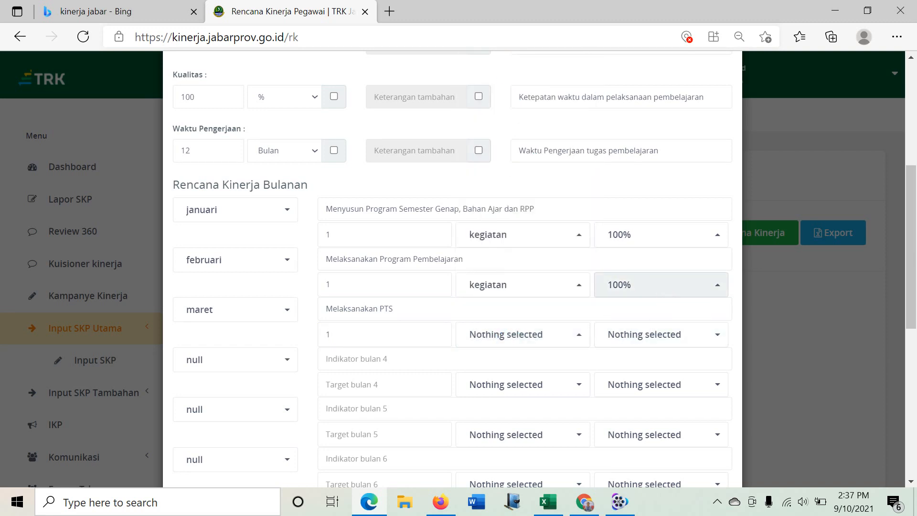
left_click(665, 334)
left_click(636, 66)
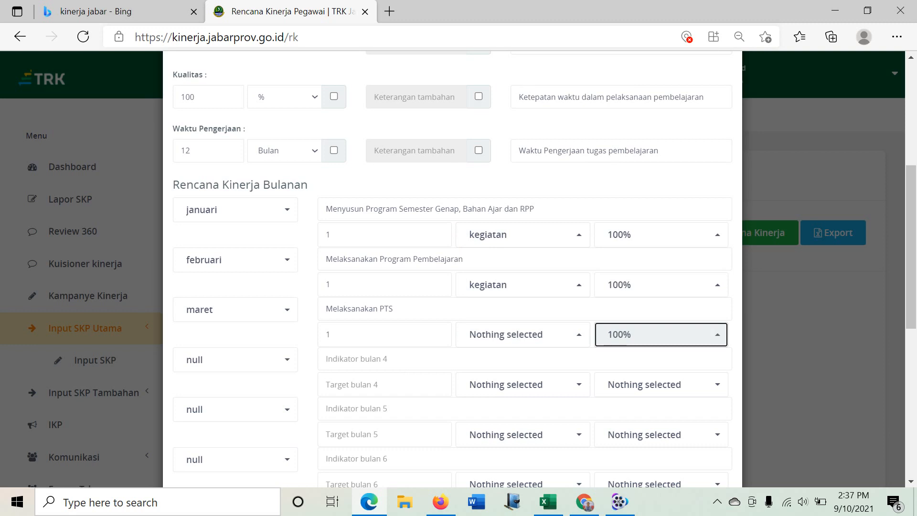
left_click(494, 342)
left_click(508, 92)
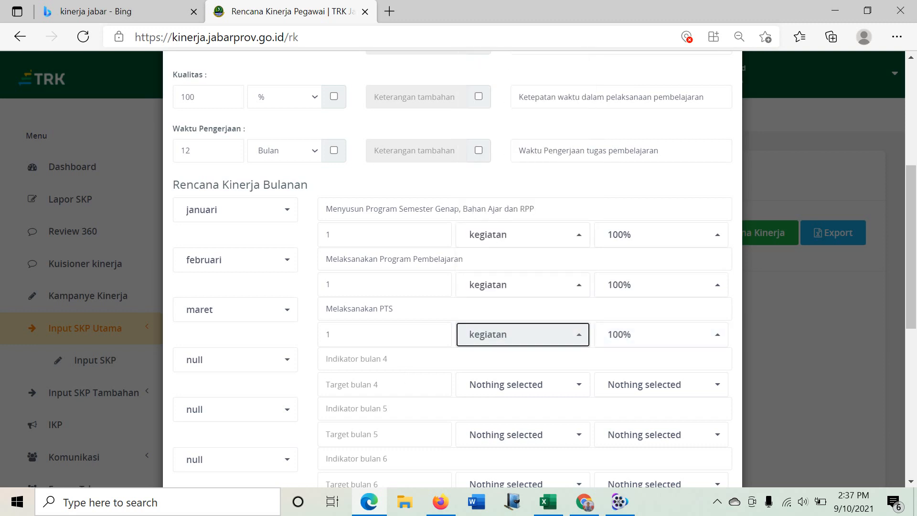
- Assign april to the fourth monthly plan row with the indicator "Analisis Hasil PTS"
left_click(215, 368)
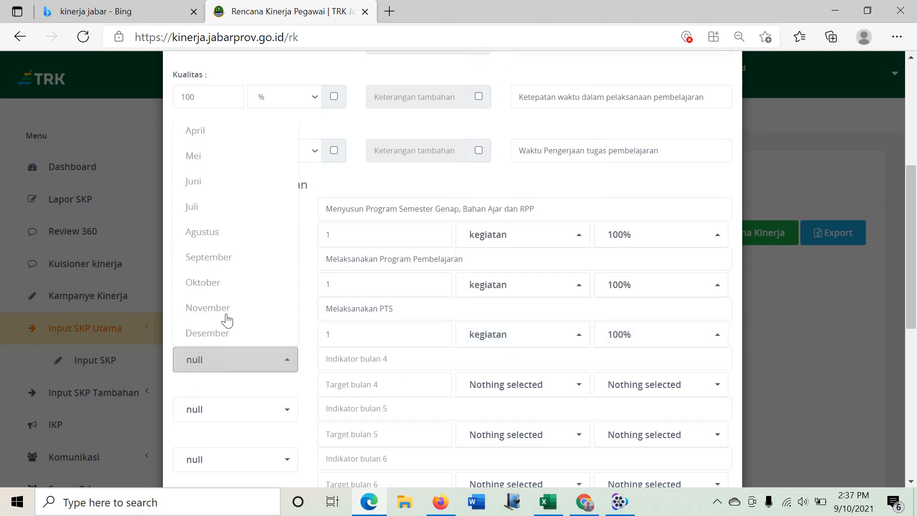
left_click(207, 133)
left_click(327, 359)
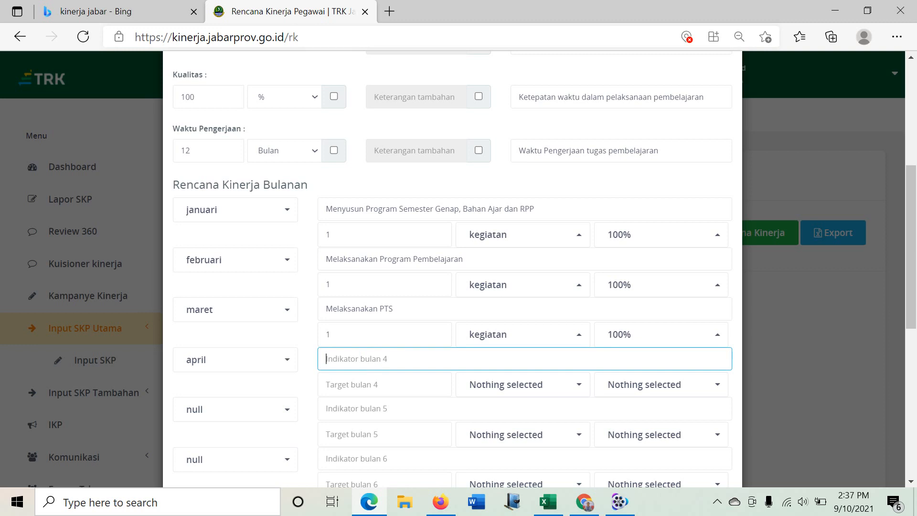
type("Analisis Hasil PTS")
- Set the april target to 1 kegiatan at 100%
key("Tab")
type("1")
left_click(507, 392)
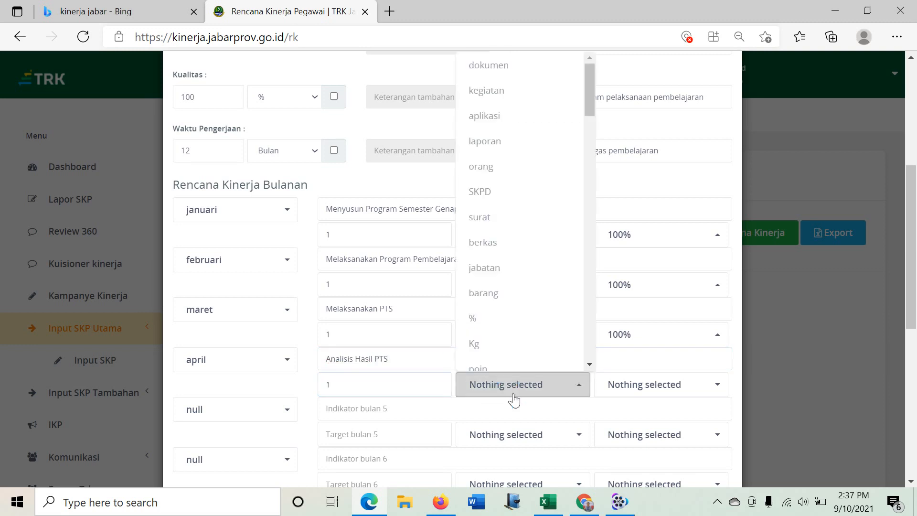
left_click(484, 90)
left_click(704, 388)
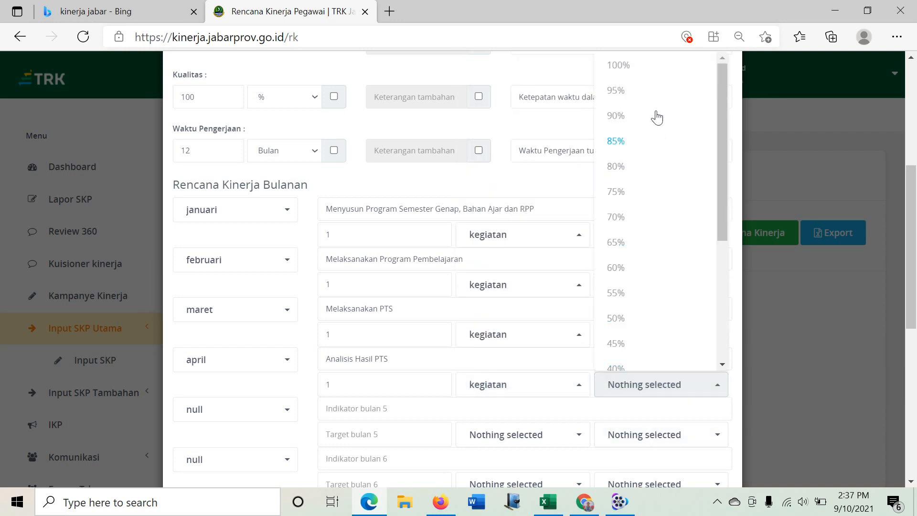
left_click(643, 65)
- Assign mei to the fifth monthly plan row with the indicator "Membuat dan melaksanakan Perbaikan dan pengayaan"
left_click(224, 419)
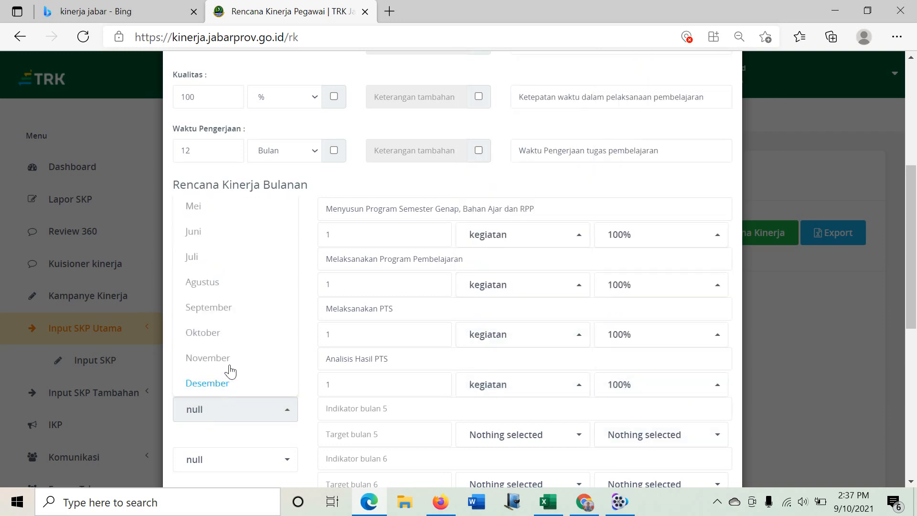
left_click(228, 210)
left_click(326, 408)
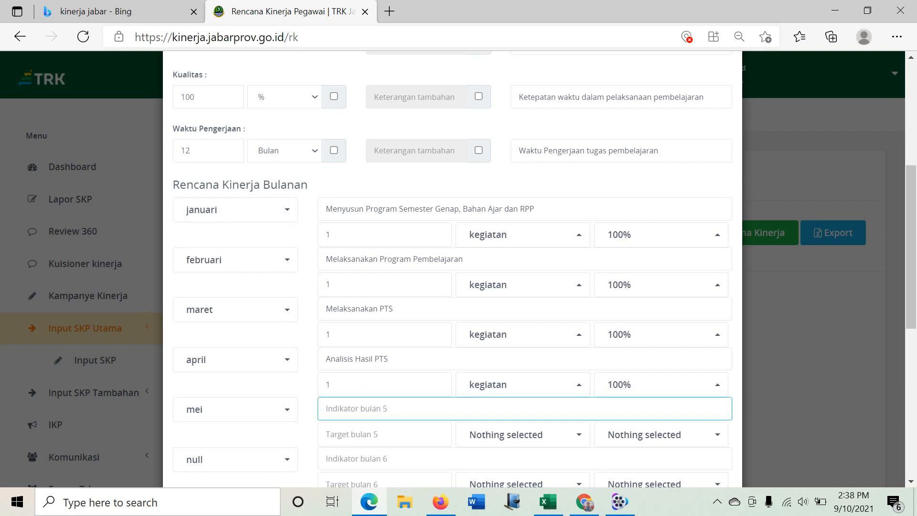
type("Membuat dan melaksanakan Perbaiak")
key("BackSpace")
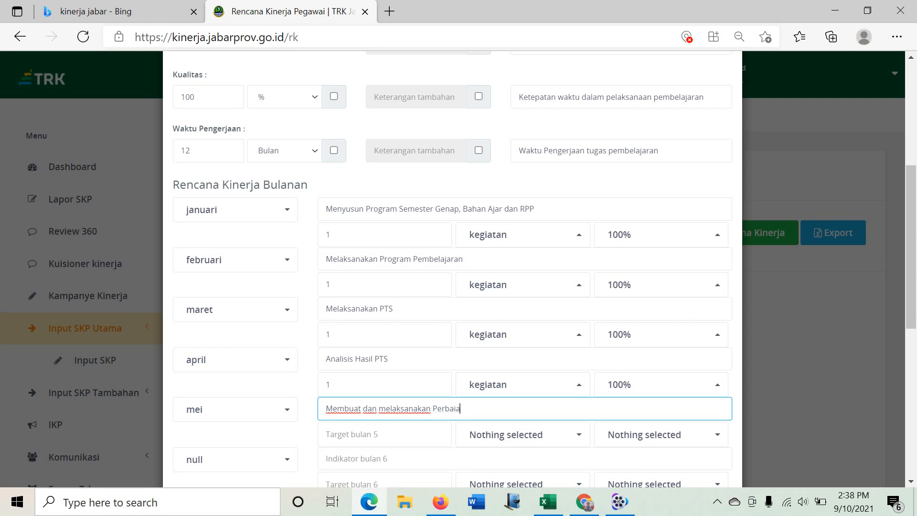
type("kan dan remedial")
left_click_drag(521, 409, 486, 409)
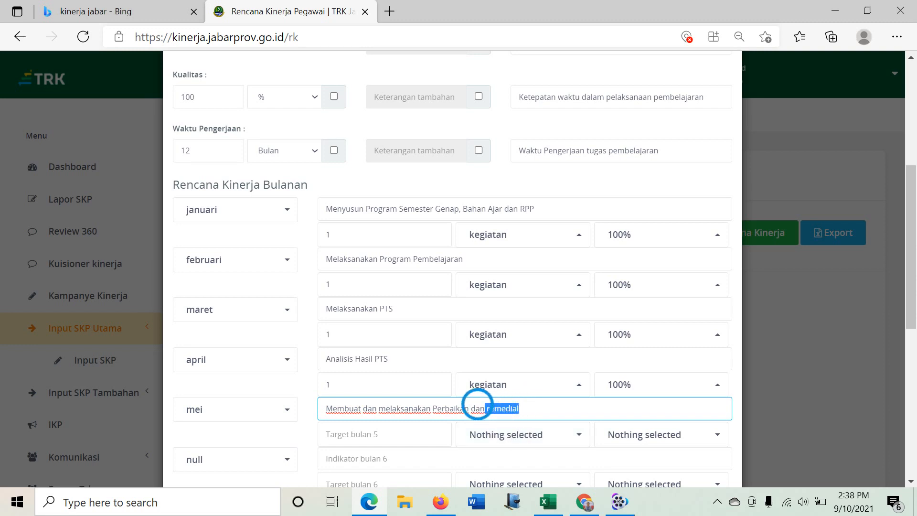
type("pengayaan")
- Set the mei target to 1 kegiatan at 100%
left_click(381, 429)
type("1")
left_click(545, 432)
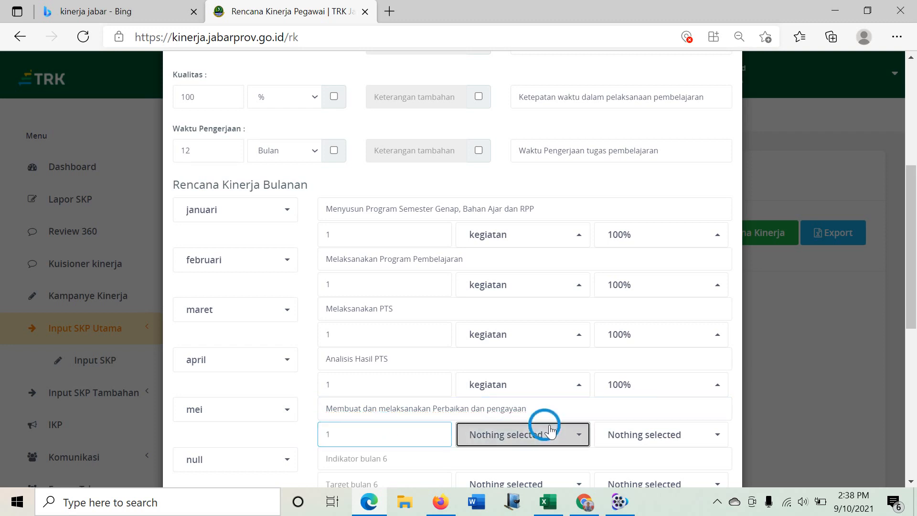
left_click(501, 90)
left_click(701, 436)
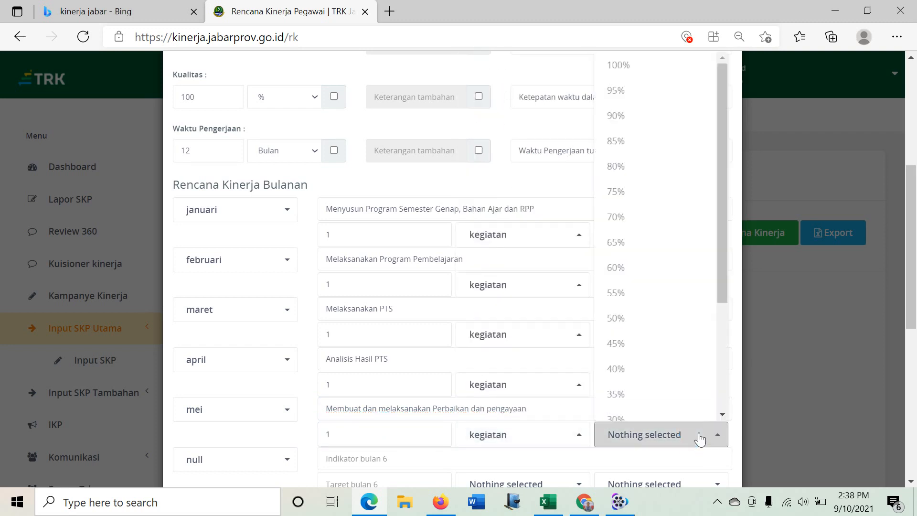
left_click(628, 63)
- Assign juni to the sixth monthly plan row
scroll(604, 258, "down", 1)
scroll(604, 258, "down", 2)
left_click(236, 328)
left_click(223, 178)
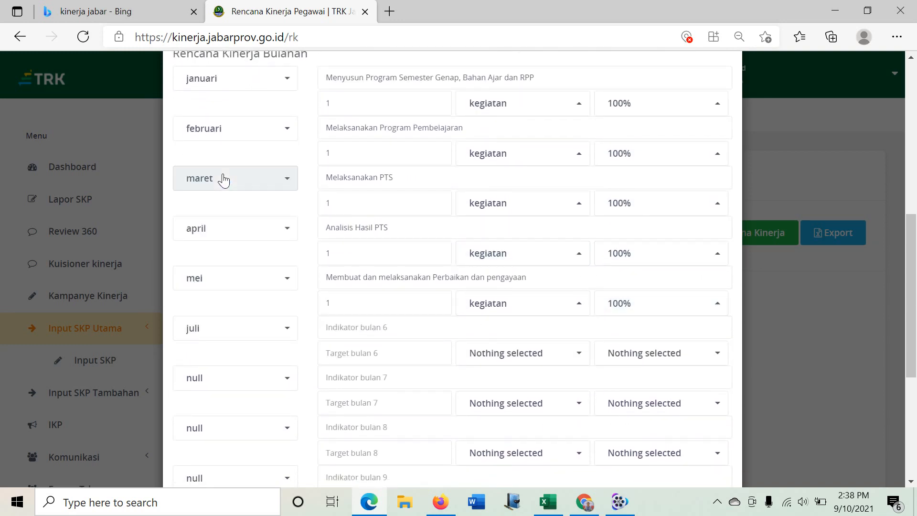
left_click(234, 335)
left_click(210, 174)
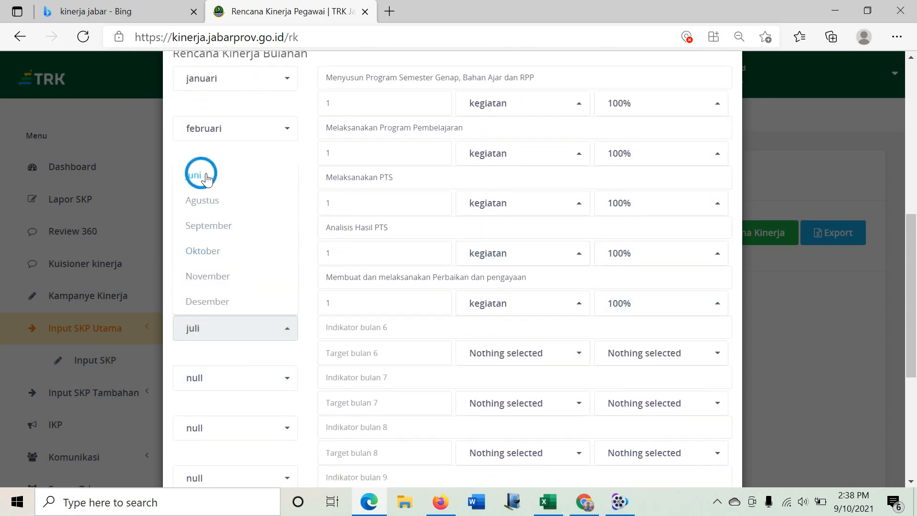
- Set the juni target to 1 kegiatan at 100%
key("Tab")
key("Tab")
type("1")
left_click(503, 359)
left_click(487, 91)
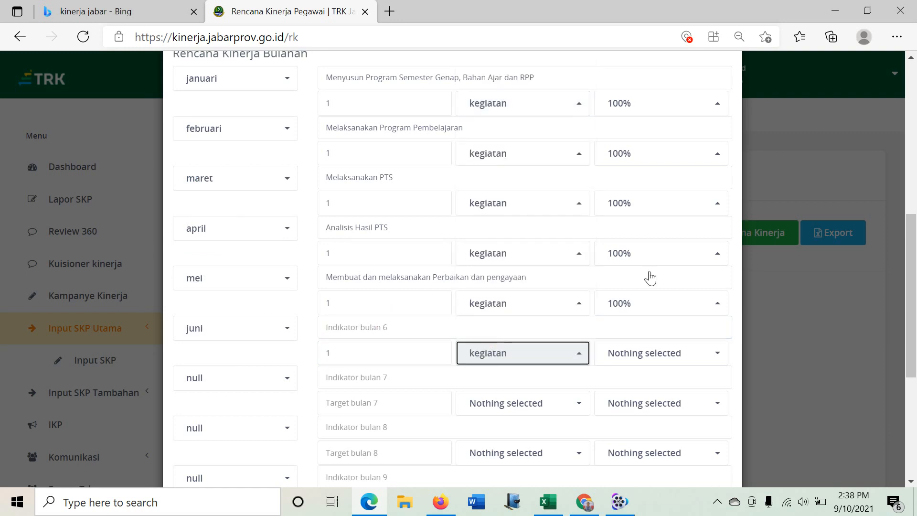
left_click(654, 353)
left_click(619, 65)
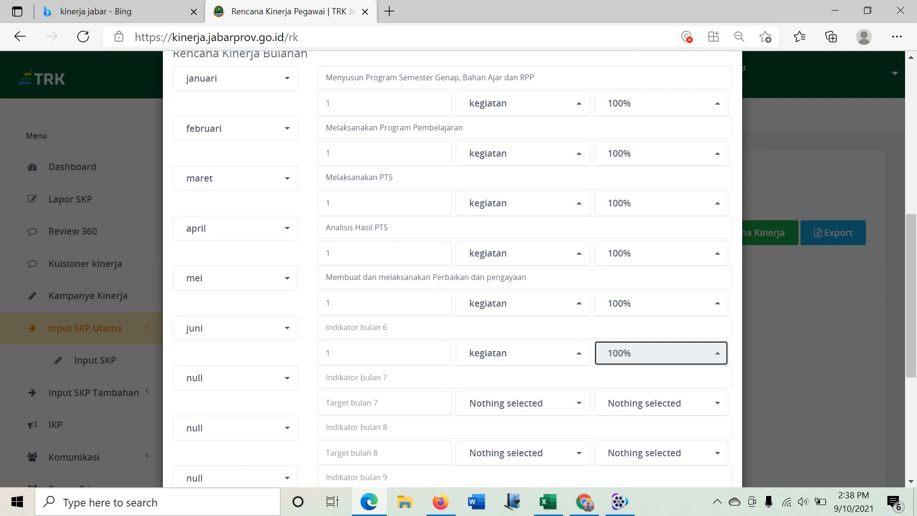
- Enter "Menyusun Instrumen dan melaksanakan Penilaian (PAT)" as the juni indicator
left_click(360, 327)
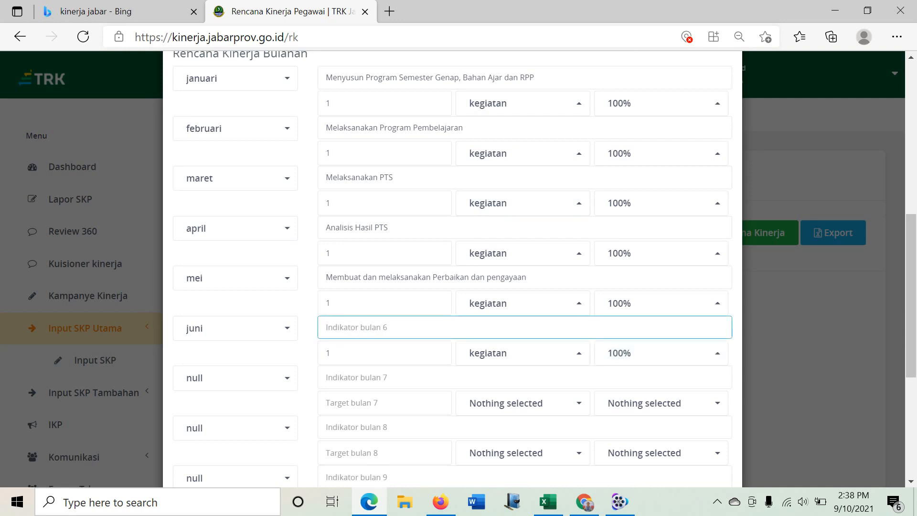
type("Menysun Instrumen dan")
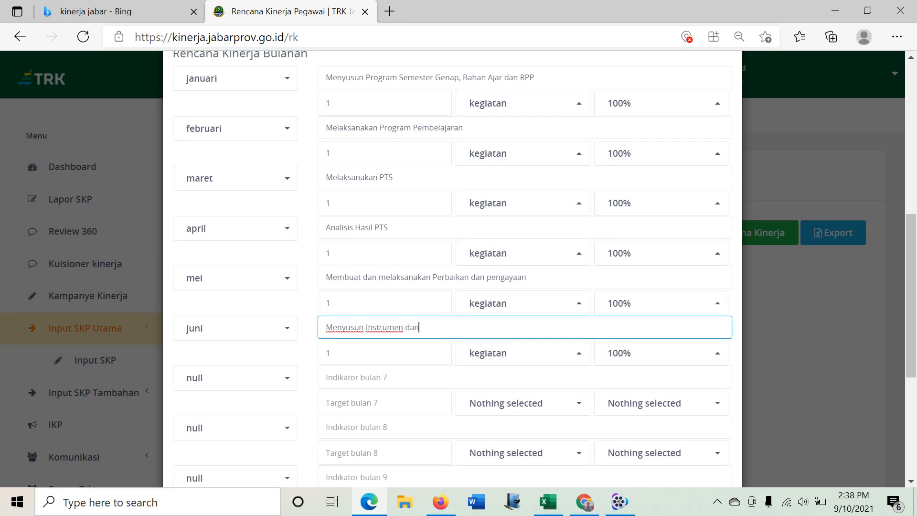
type(" melaksanakan Penial")
type("laia")
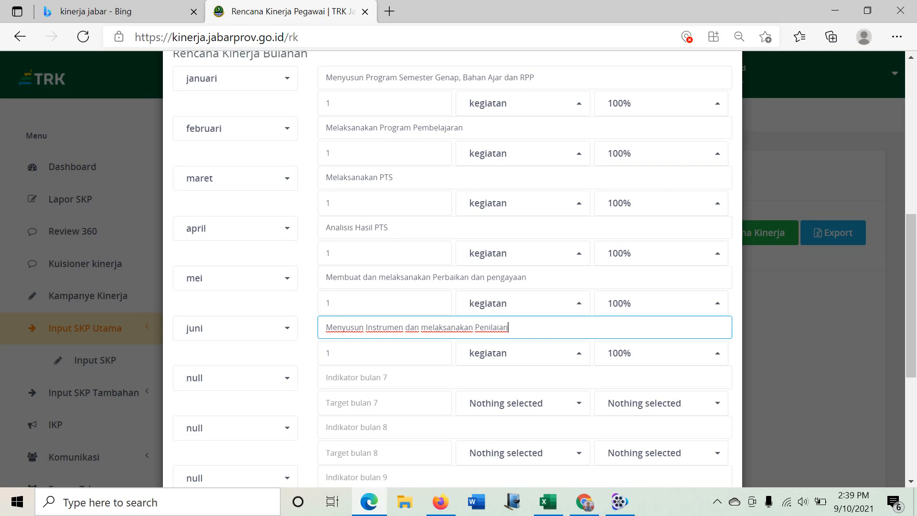
type("PAT)")
- Assign juli to the seventh monthly plan row and set its target to 1 kegiatan at 100%
left_click(290, 378)
left_click(206, 230)
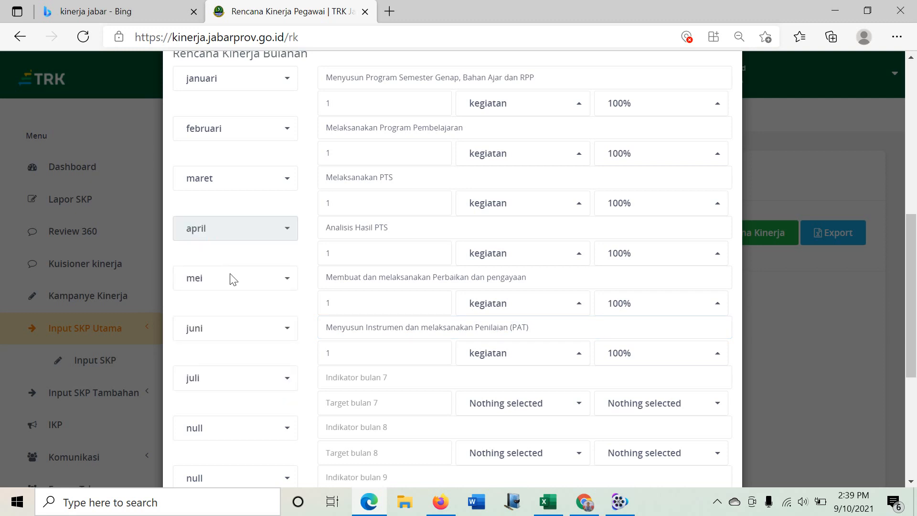
left_click(430, 377)
type("`")
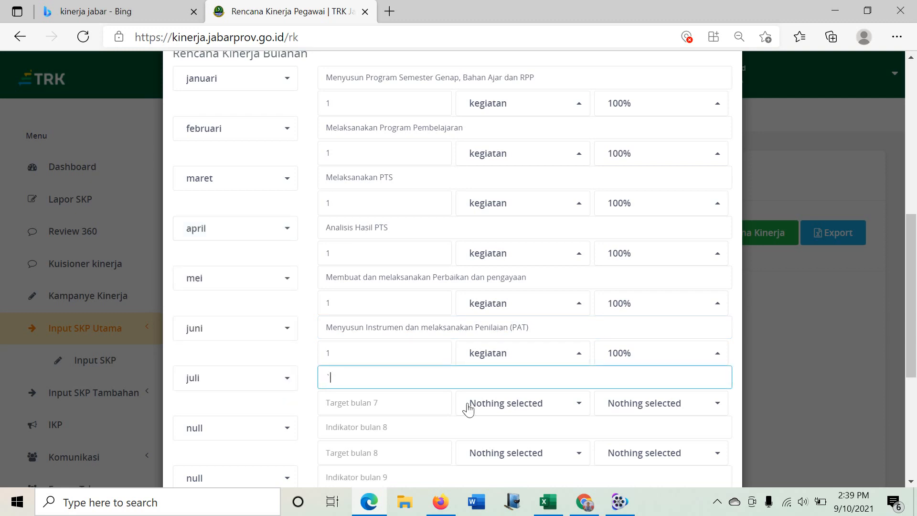
left_click(349, 403)
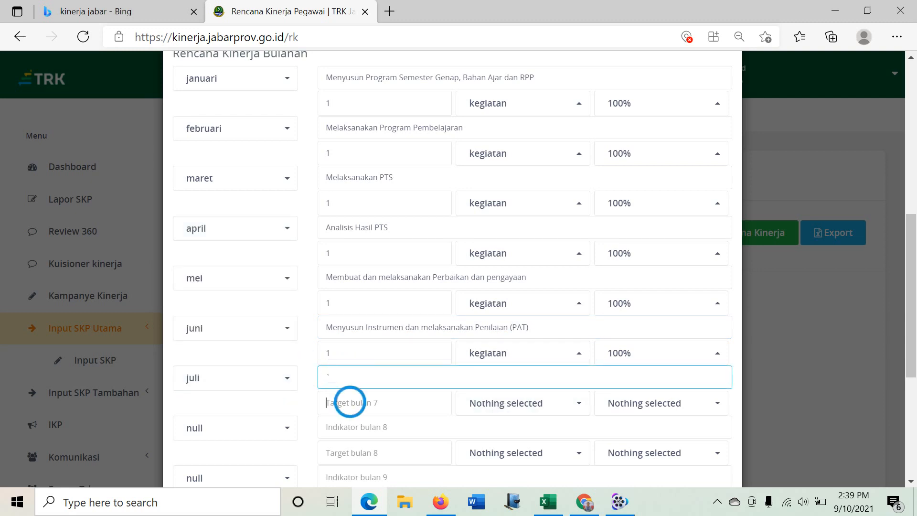
type("1")
left_click(512, 402)
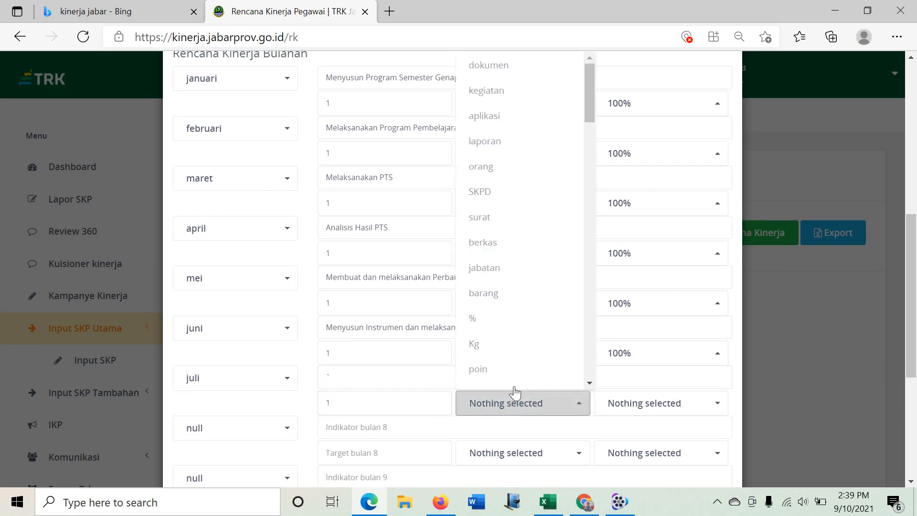
left_click(490, 91)
left_click(668, 407)
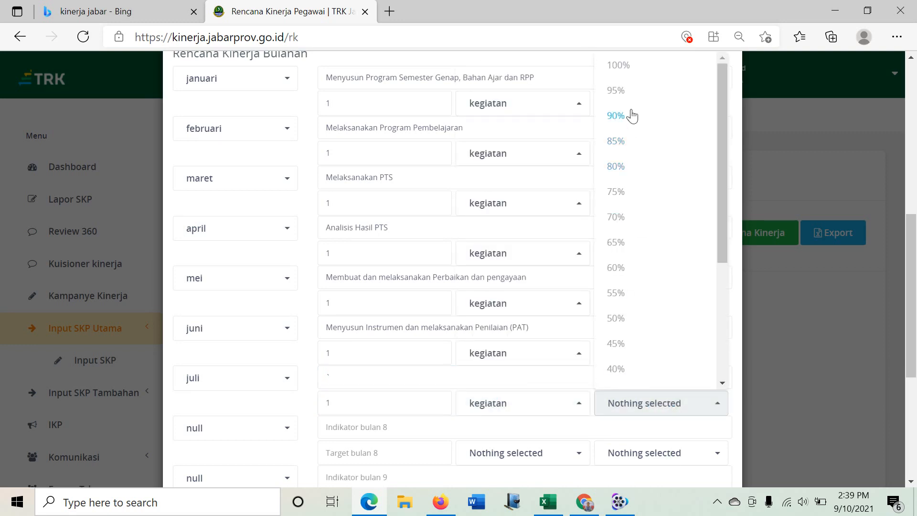
left_click(629, 65)
- Replace the stray character in the juli indicator with "Membuat Program Semester, Tahunan Bahan AJar dan RPP"
left_click_drag(345, 378, 274, 386)
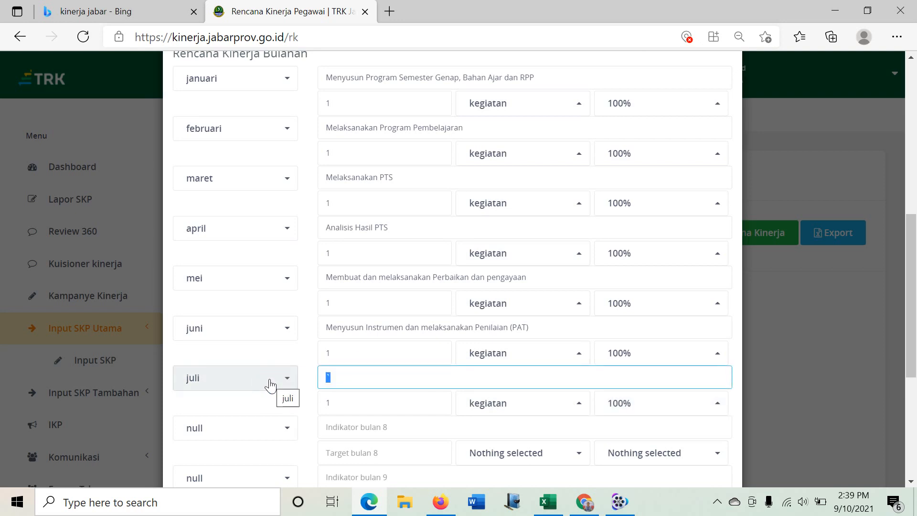
type("Membuat Progra")
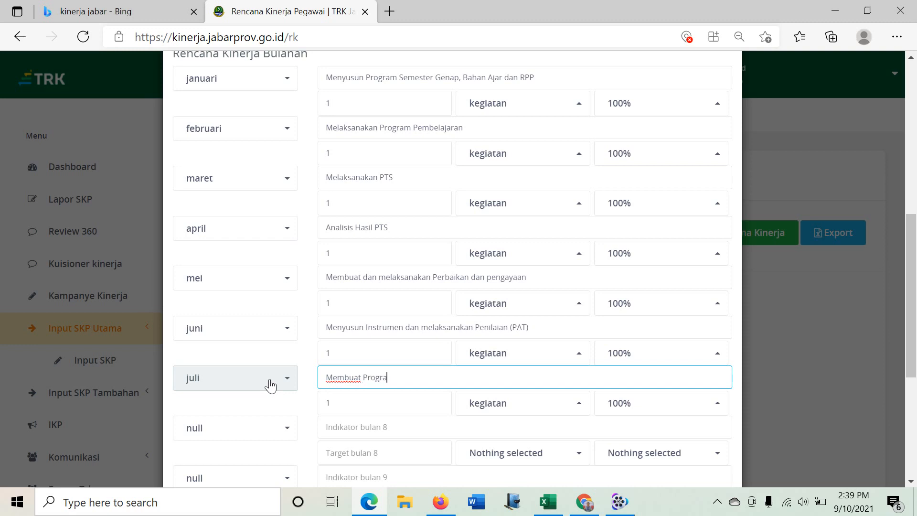
type("m Sems")
type("e")
type("ter")
type(", Tahunan")
type(" Bahan")
type(" AJa")
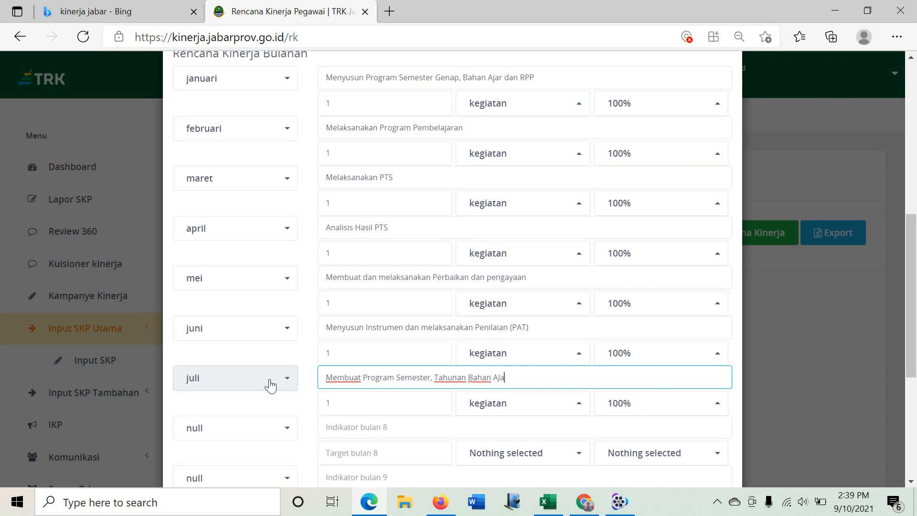
type("r dan RPP")
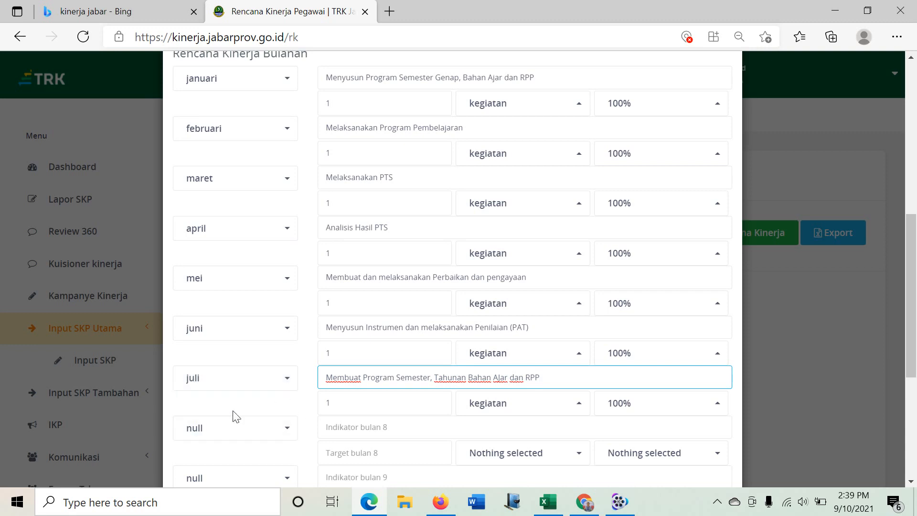
- Assign agustus to the eighth monthly plan row and copy the februari indicator "Melaksanakan Program Pembelajaran" into it
left_click(223, 431)
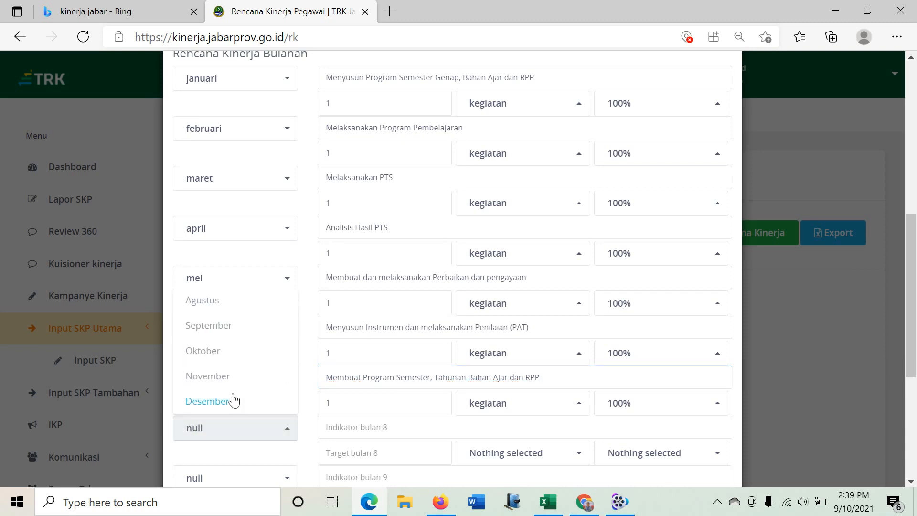
left_click(227, 305)
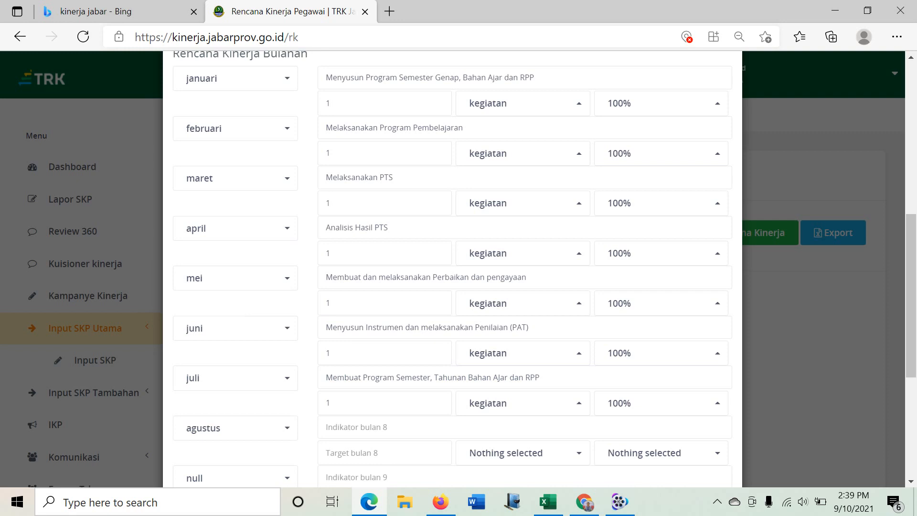
scroll(453, 268, "down", 1)
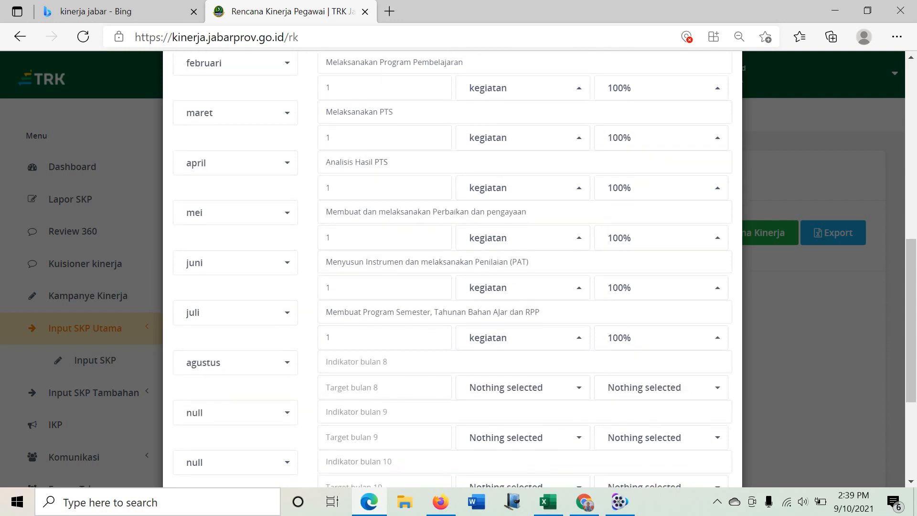
left_click_drag(466, 61, 309, 251)
key("ctrl+c")
scroll(453, 267, "down", 3)
left_click(375, 352)
key("ctrl+v")
- Set the agustus target to 1 kegiatan at 100%
key("Tab")
type("1")
left_click(512, 377)
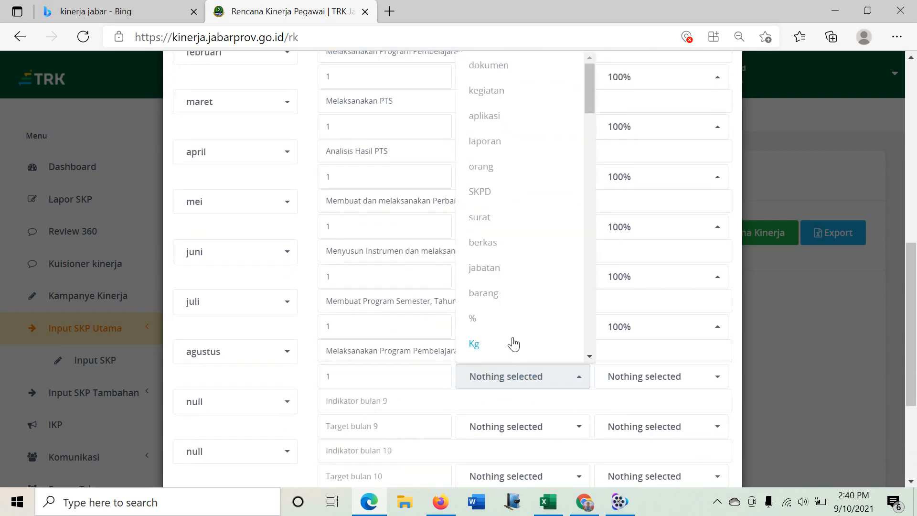
left_click(497, 90)
left_click(626, 378)
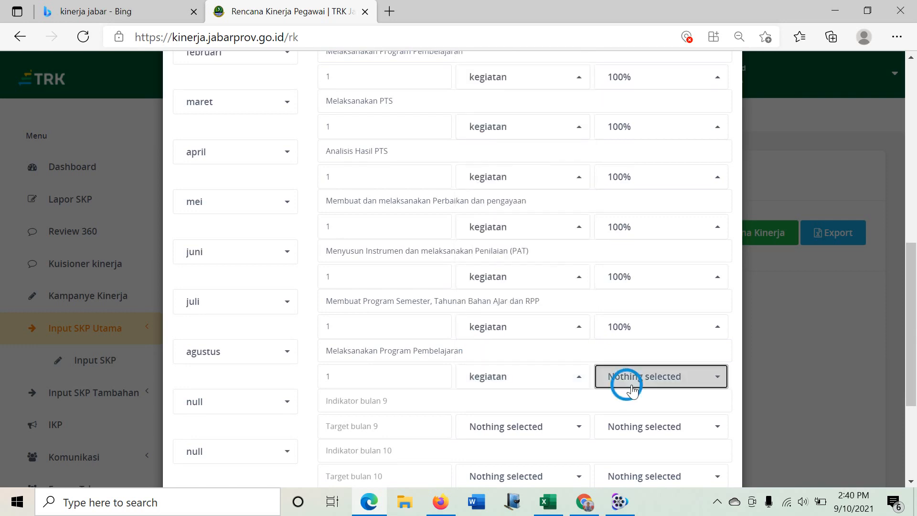
left_click(618, 63)
- Assign september to the ninth monthly plan row and copy the maret indicator "Melaksanakan PTS" into it
scroll(523, 287, "down", 1)
scroll(289, 287, "down", 2)
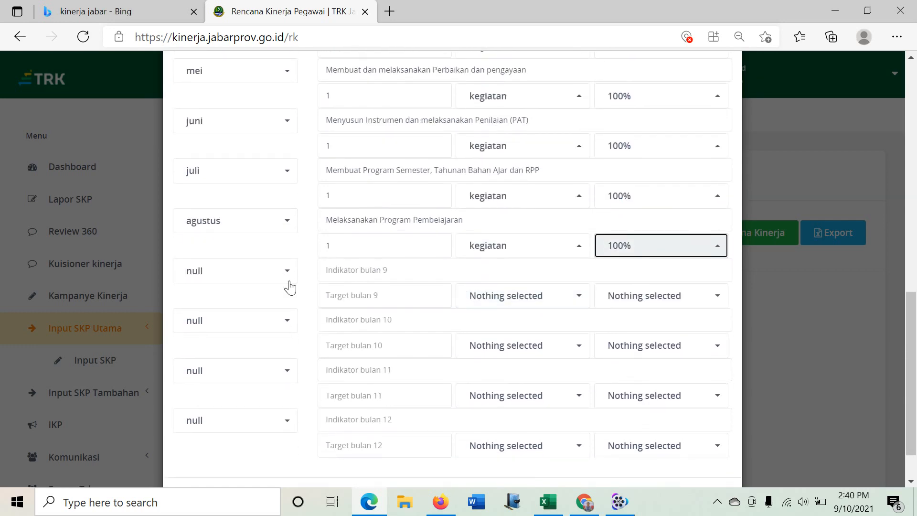
left_click(251, 279)
left_click(241, 298)
left_click(379, 262)
scroll(379, 261, "up", 1)
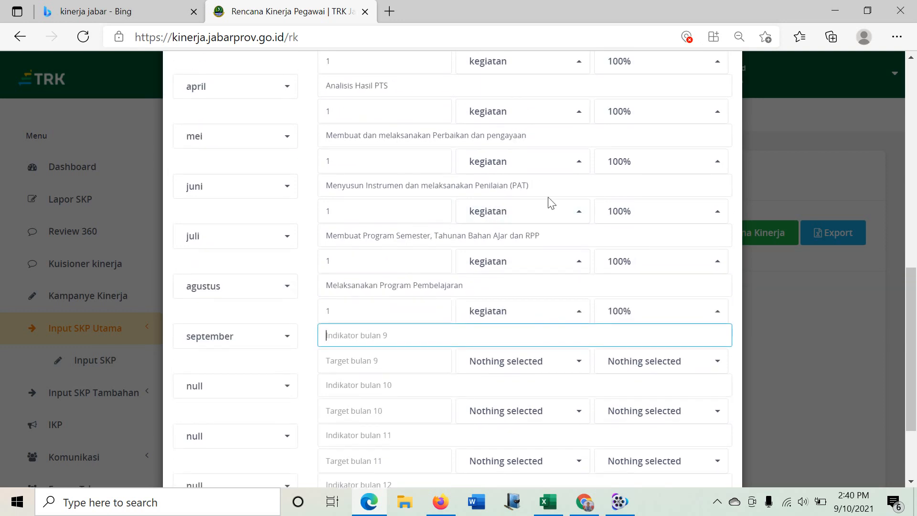
scroll(526, 191, "up", 3)
left_click_drag(396, 167, 313, 163)
key("ctrl+c")
scroll(321, 168, "down", 3)
left_click(383, 337)
key("ctrl+v")
- Set the september target to 1 kegiatan at 100%
key("Tab")
type("1")
left_click(505, 361)
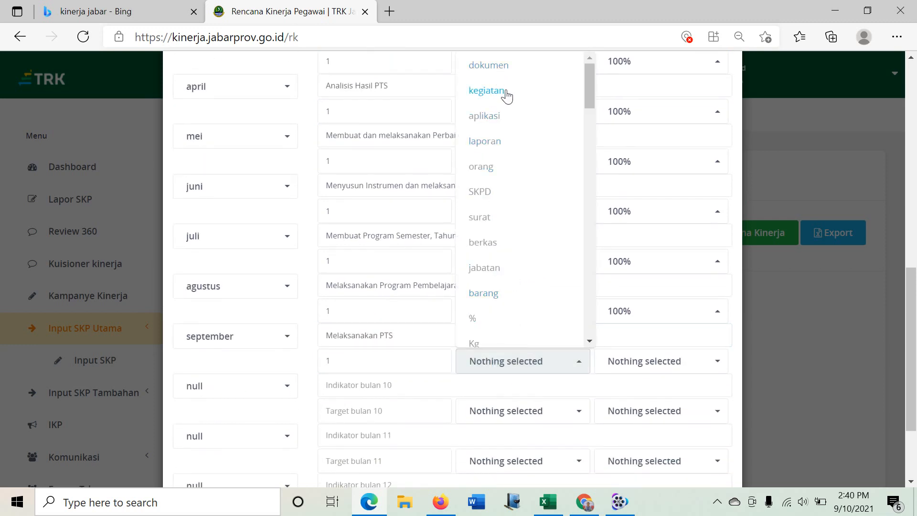
left_click(488, 91)
left_click(661, 358)
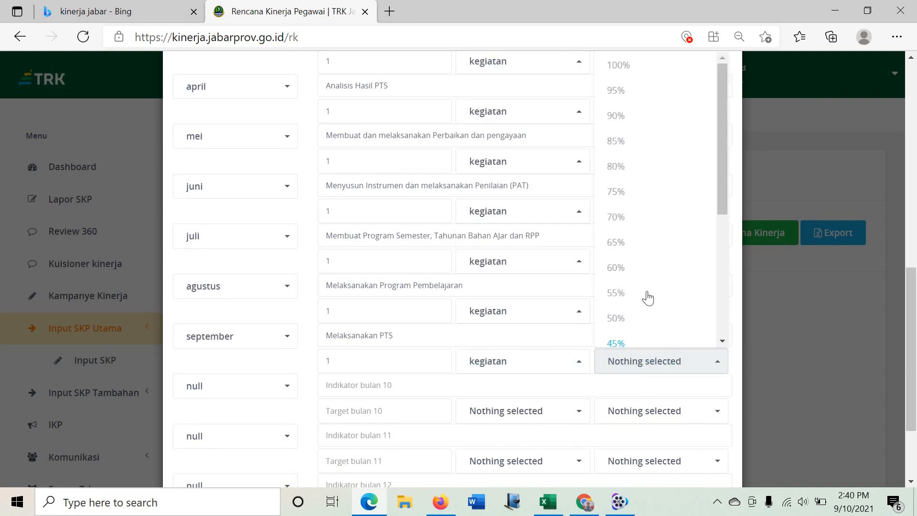
left_click(633, 70)
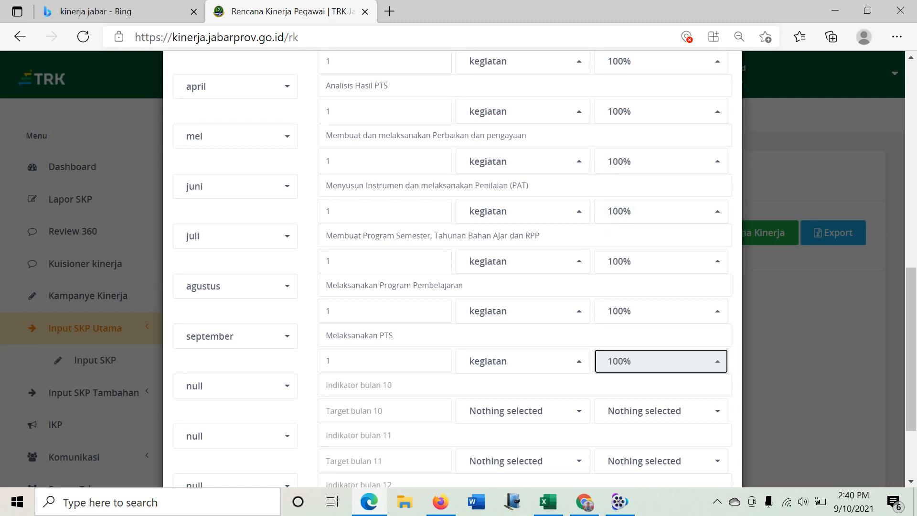
- Copy the april indicator "Analisis Hasil PTS" into the tenth monthly plan row and assign oktober to that row
scroll(528, 224, "down", 1)
scroll(528, 223, "up", 3)
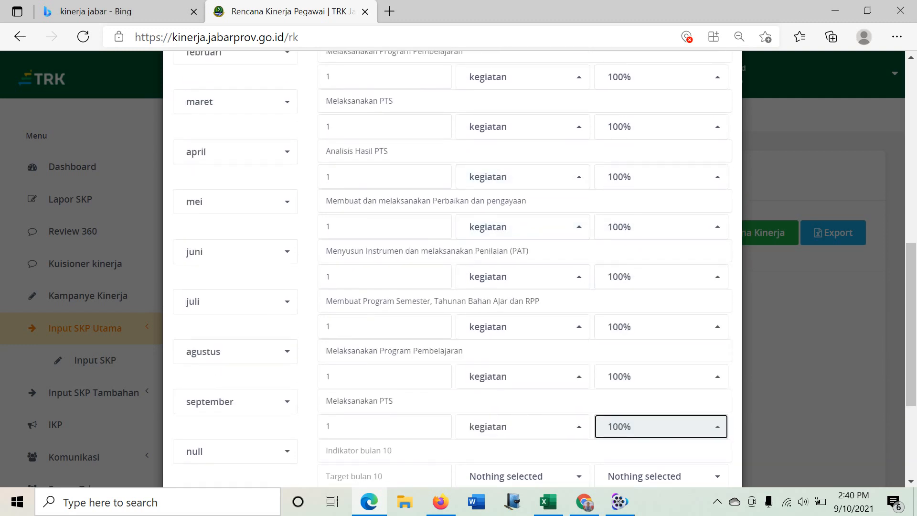
left_click_drag(397, 148, 303, 164)
key("ctrl+c")
scroll(452, 268, "down", 4)
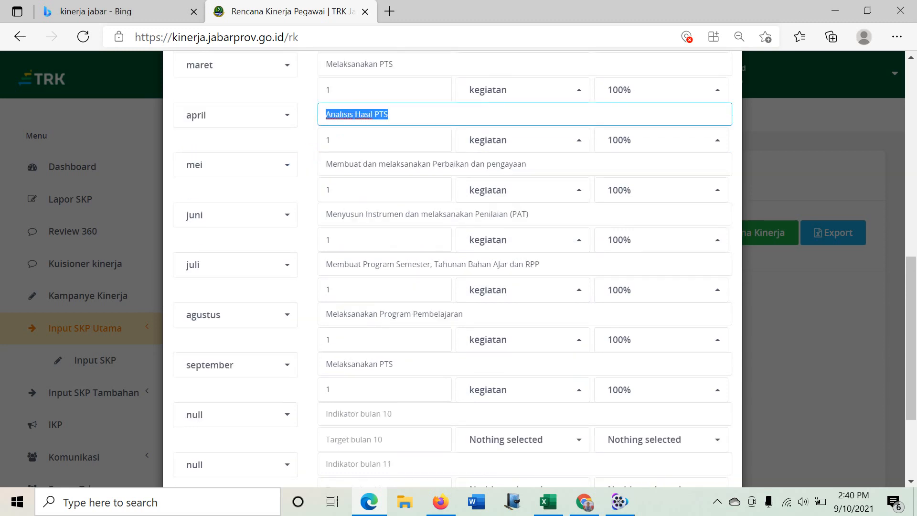
left_click(359, 265)
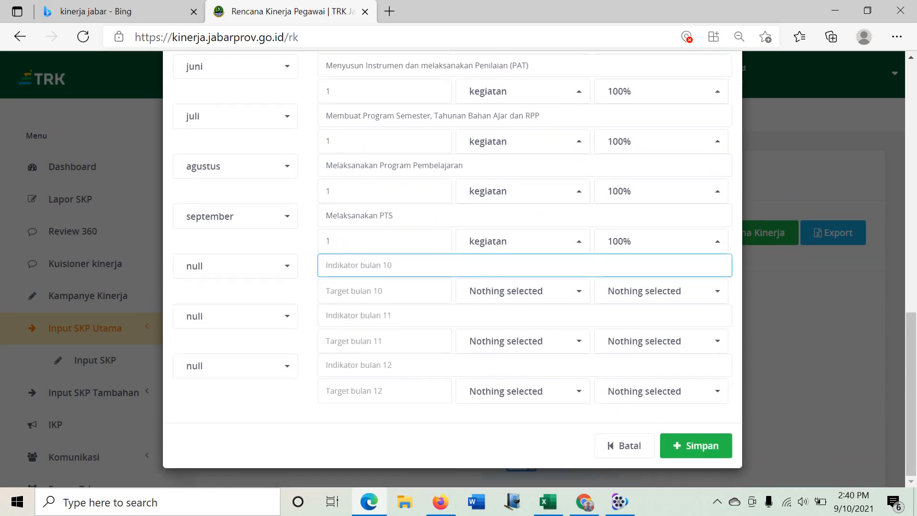
key("ctrl+v")
left_click(273, 266)
left_click(211, 295)
- Set the oktober target to 1 kegiatan at 100%
left_click(377, 291)
type("1")
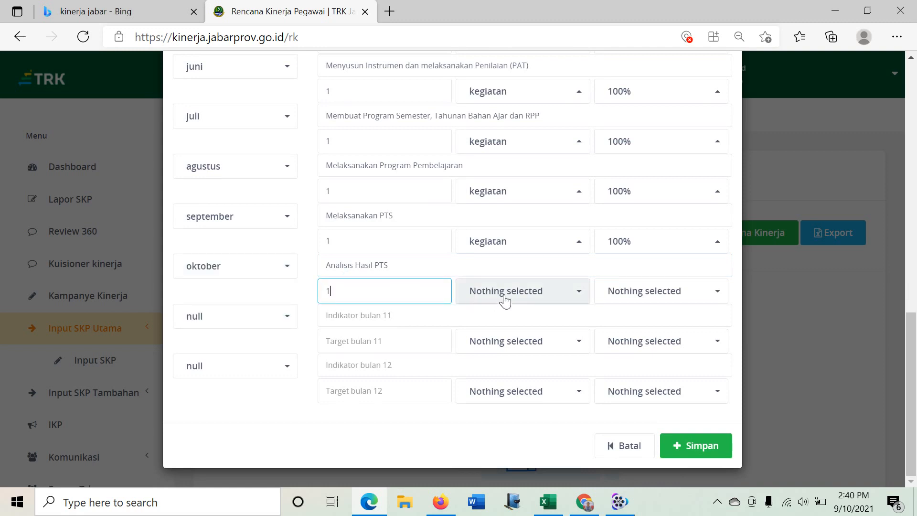
left_click(521, 293)
left_click(509, 96)
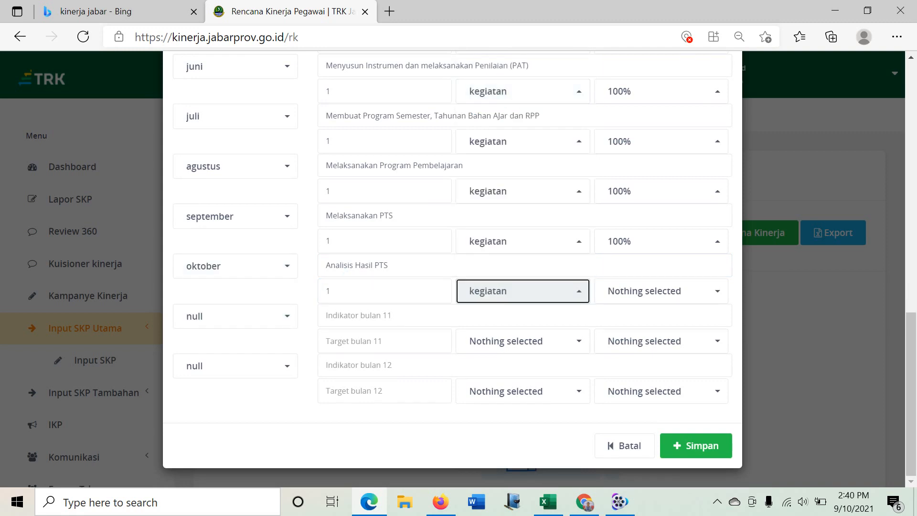
left_click(664, 301)
left_click(632, 73)
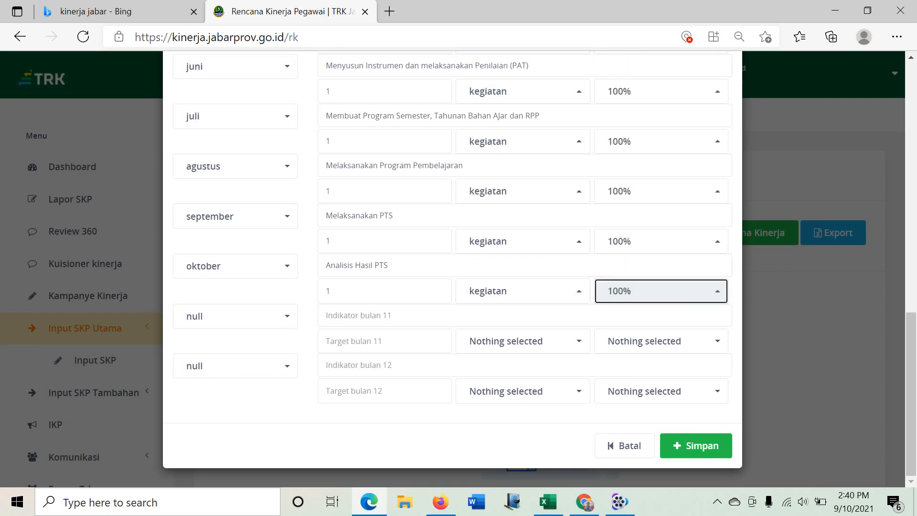
- Assign november to the eleventh monthly plan row and enter "Penilaian Kinerja Guru" as its indicator
left_click(249, 327)
left_click(223, 343)
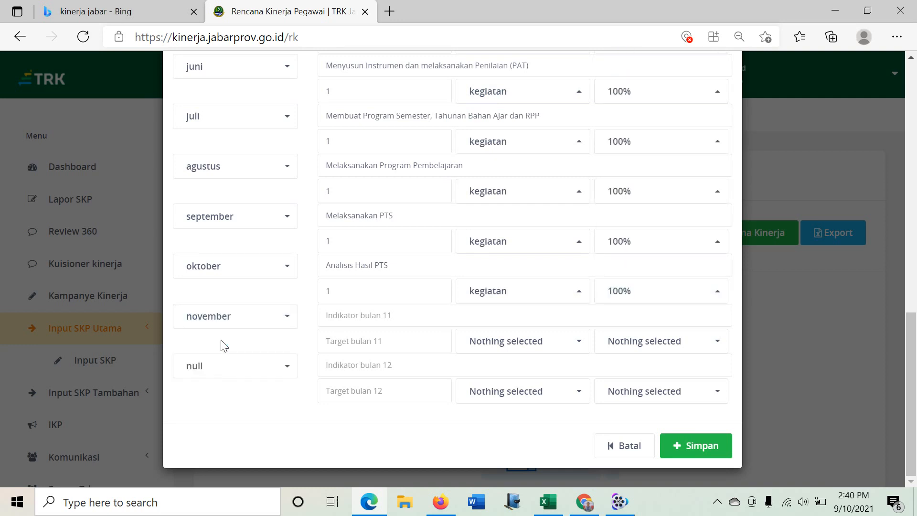
left_click(356, 313)
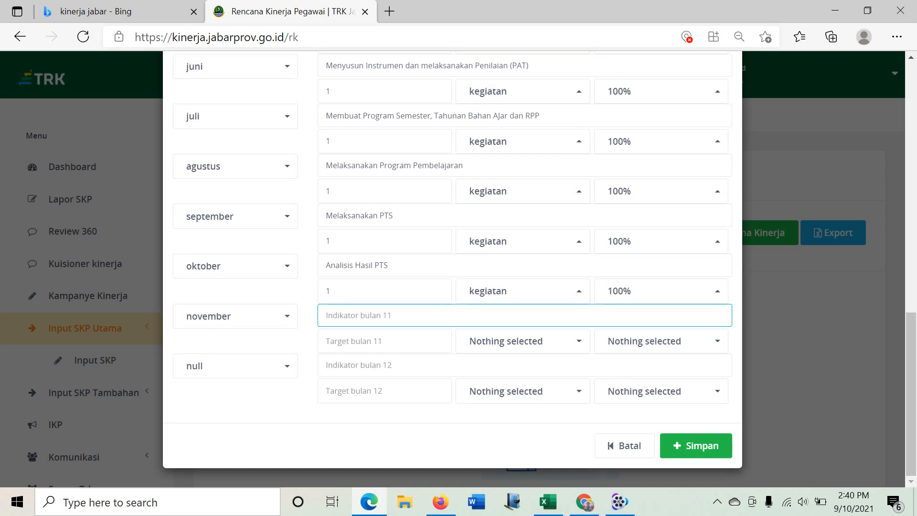
type("Penilaian Kinerja Guru")
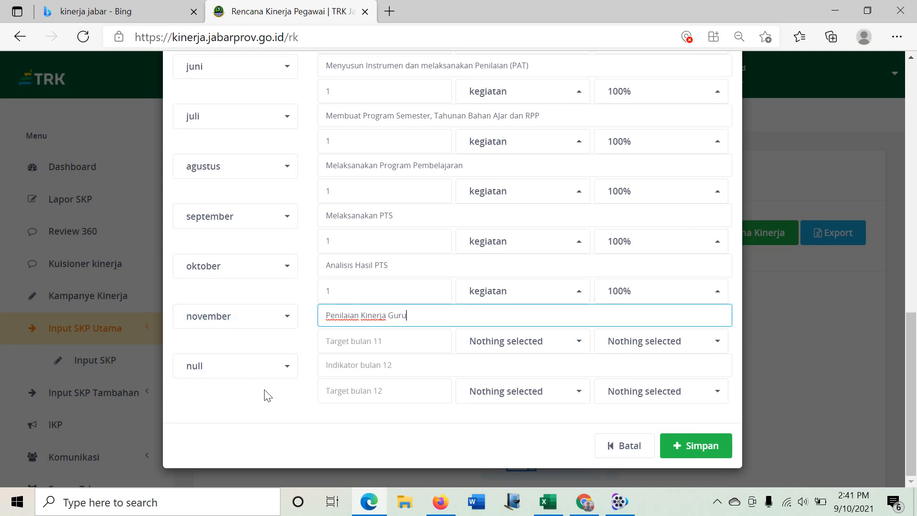
- Set the november target to 1 kegiatan at 100%
key("Tab")
type("1")
left_click(539, 352)
left_click(515, 100)
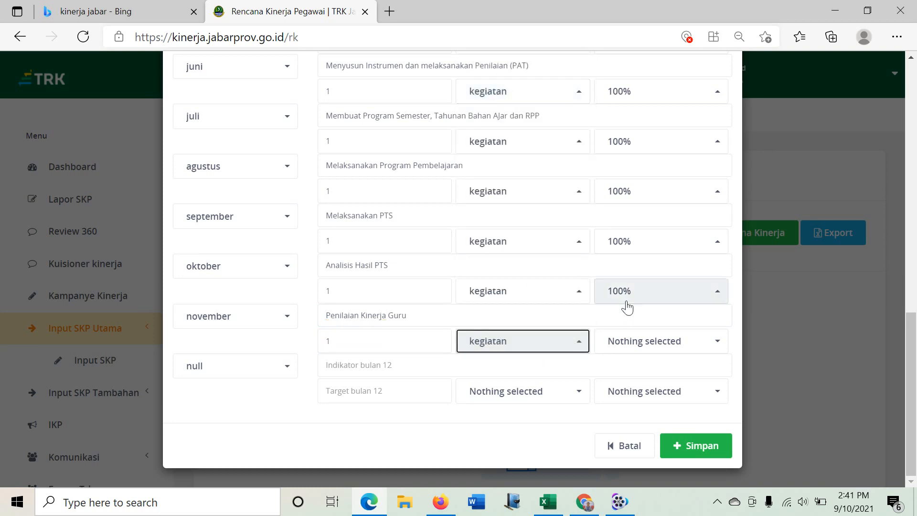
left_click(615, 343)
left_click(629, 76)
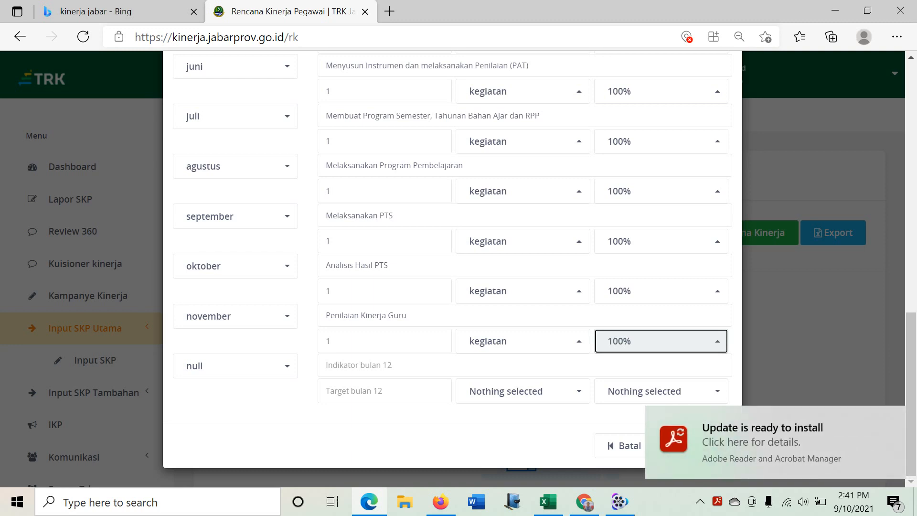
- Assign desember to the twelfth row and reuse the juni indicator there, reworded as "Menyusun Instrumen dan melaksanakan Penilaian (PAS)"
left_click(286, 373)
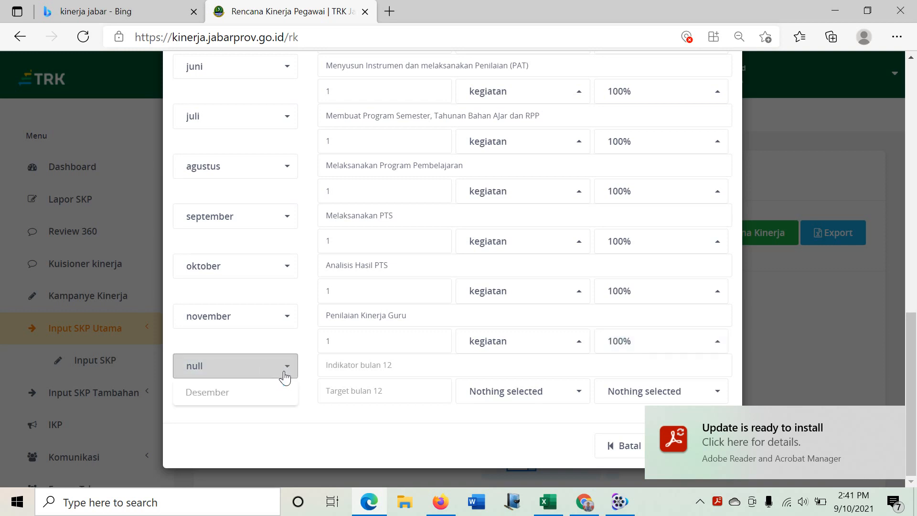
left_click(220, 394)
left_click(385, 364)
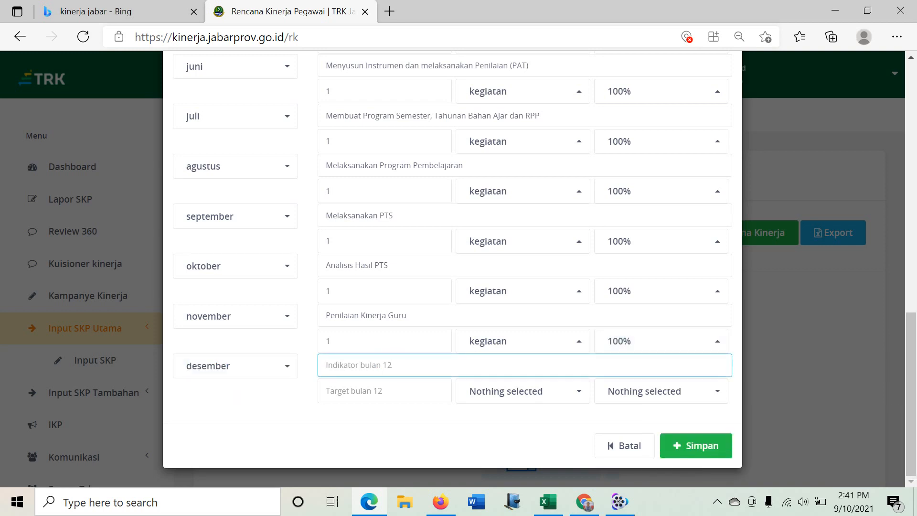
scroll(452, 268, "up", 1)
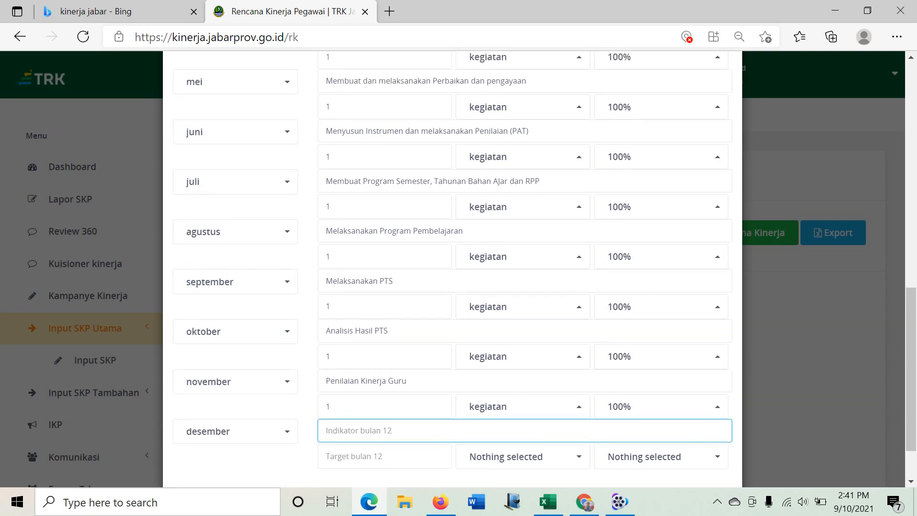
left_click_drag(530, 131, 293, 153)
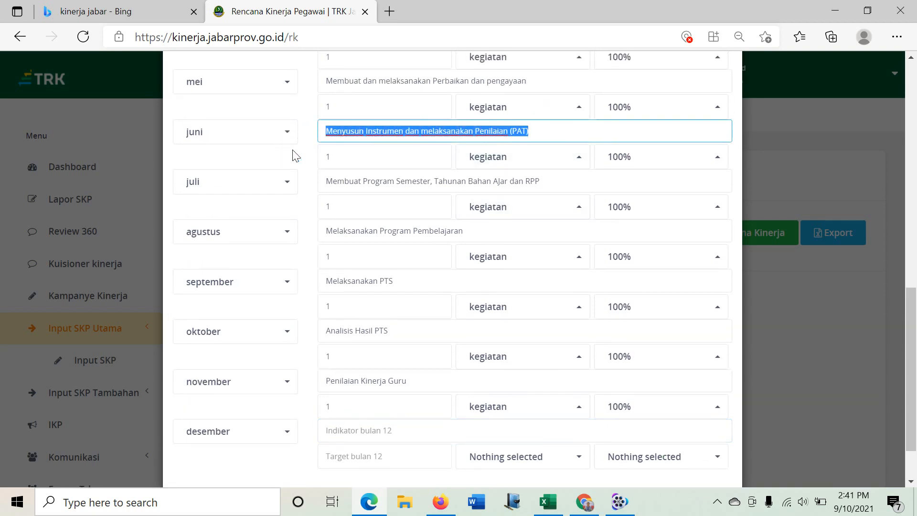
key("ctrl+c")
left_click(353, 431)
key("ctrl+v")
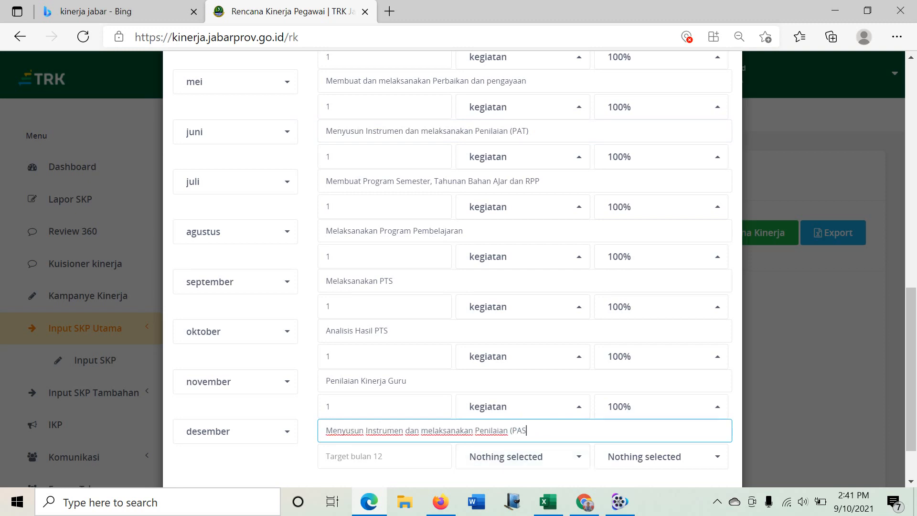
- Set the desember target to 1 kegiatan at 100%
left_click(423, 456)
type("1")
left_click(533, 464)
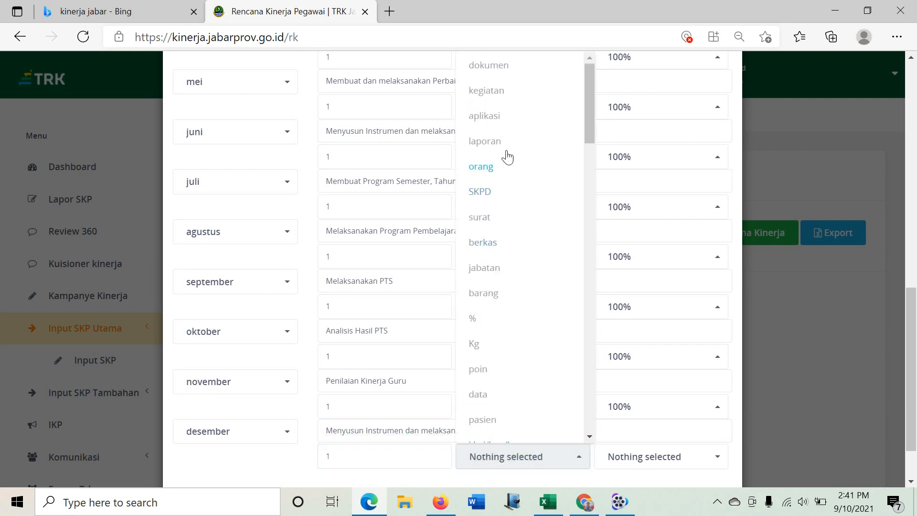
left_click(486, 90)
left_click(661, 458)
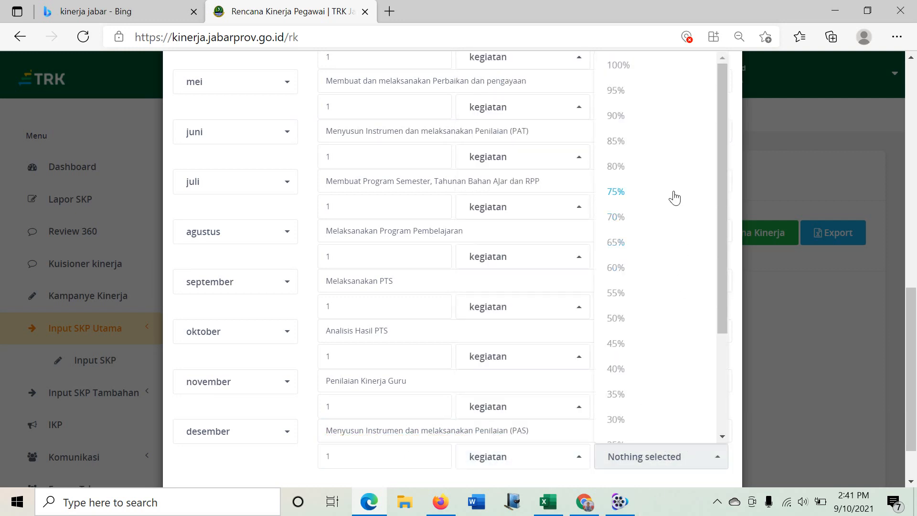
left_click(637, 67)
- Review the completed yearly targets and monthly rows, and save the teaching performance plan
scroll(739, 268, "down", 2)
scroll(739, 268, "up", 14)
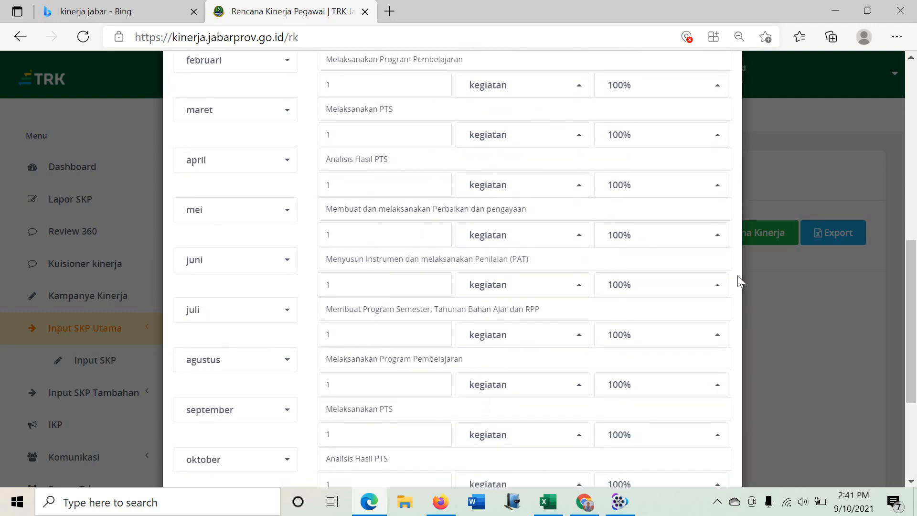
scroll(611, 268, "down", 6)
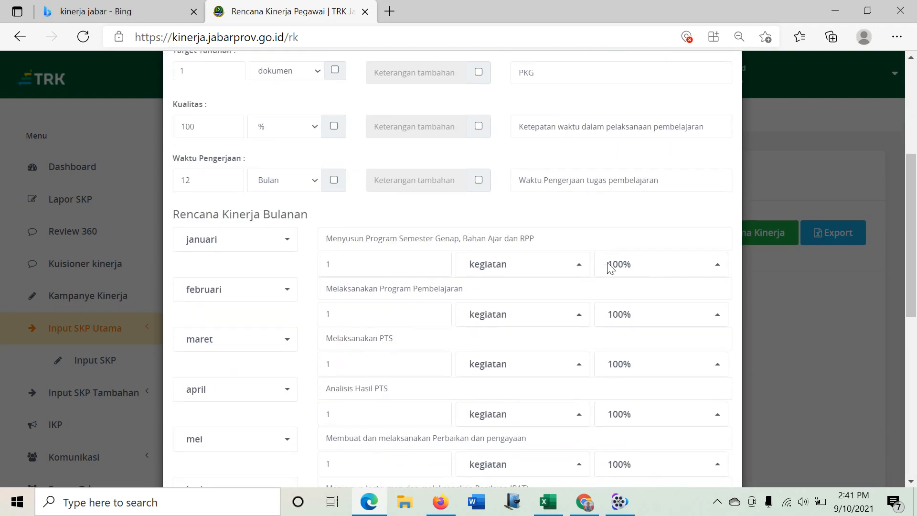
scroll(607, 266, "up", 6)
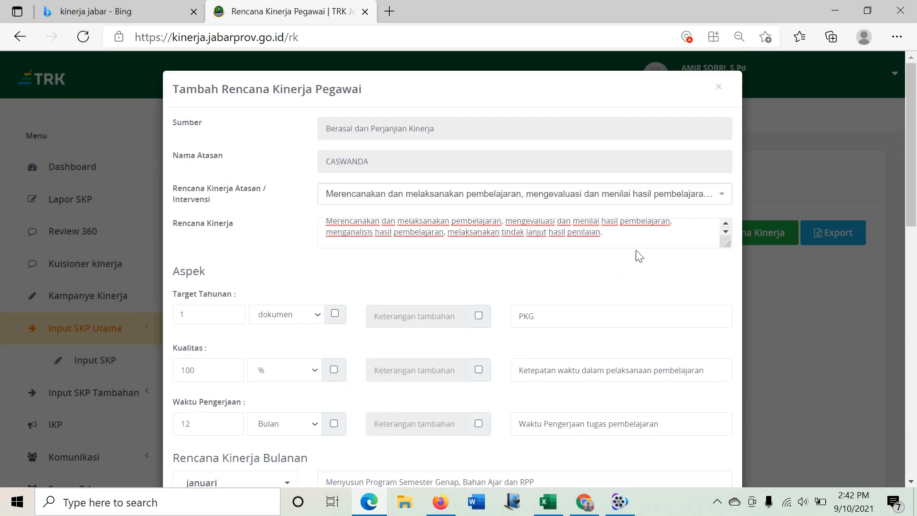
scroll(633, 287, "down", 14)
scroll(634, 337, "up", 10)
scroll(634, 337, "down", 10)
left_click(696, 447)
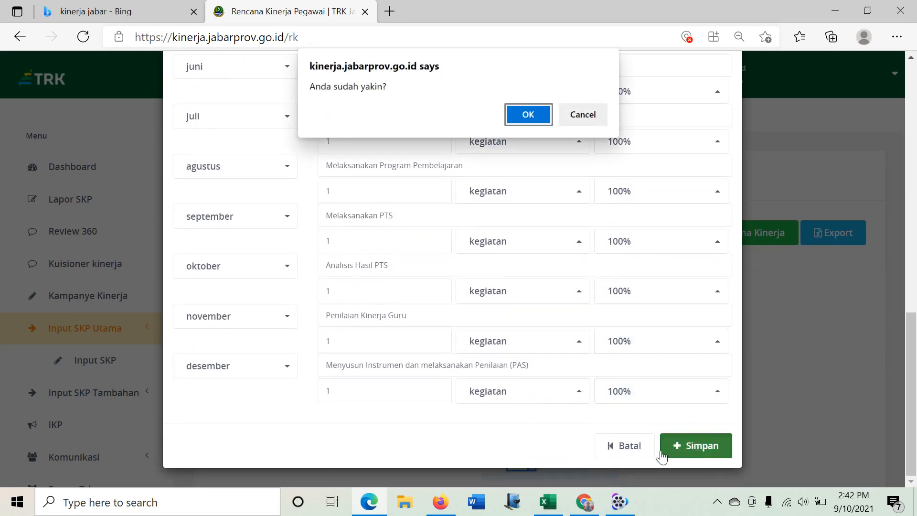
left_click(529, 110)
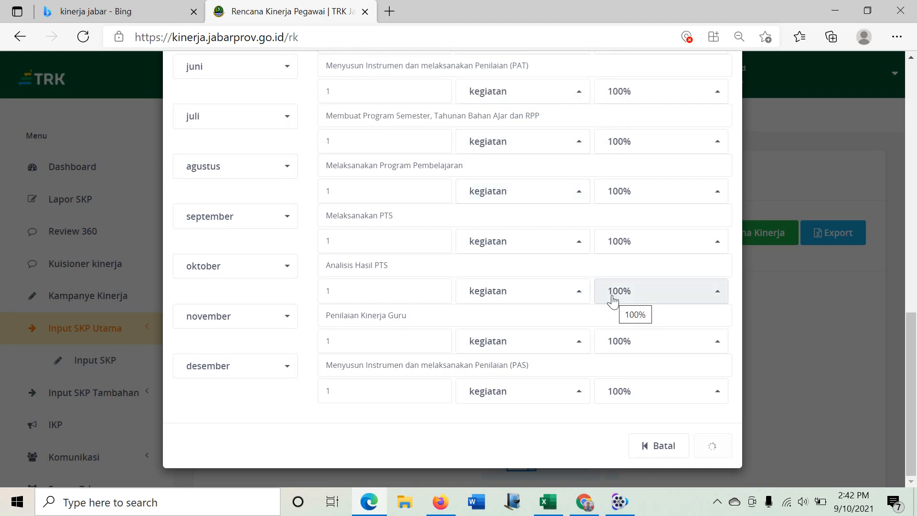
scroll(547, 182, "down", 3)
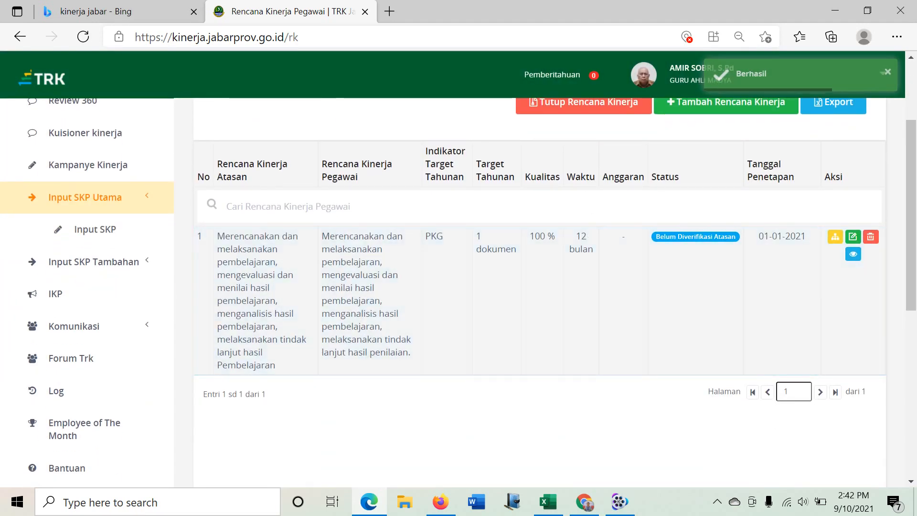
- Start a new employee performance plan based on the superior's plan "Melaksanakan tugas lain yang relevan dengan fungsi sekolah, Menjadi Kepala Sekolah. | PKKS"
scroll(588, 215, "up", 1)
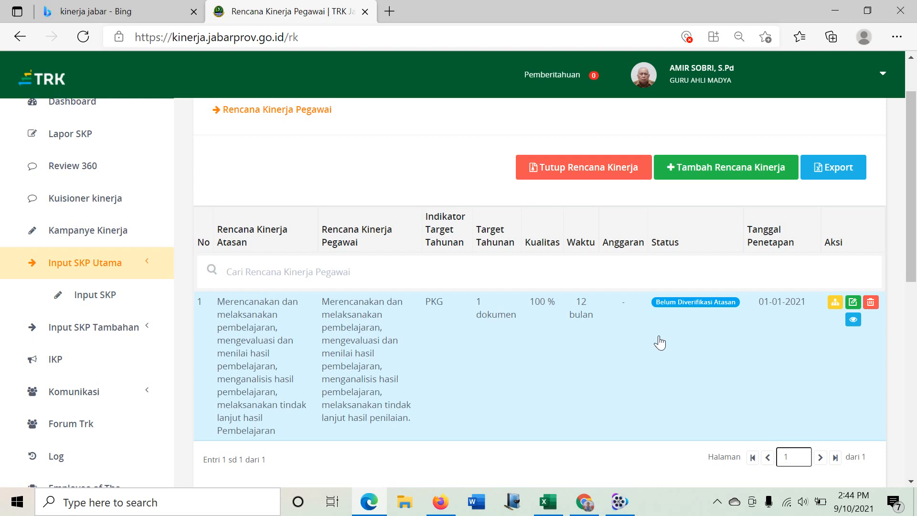
scroll(665, 308, "down", 1)
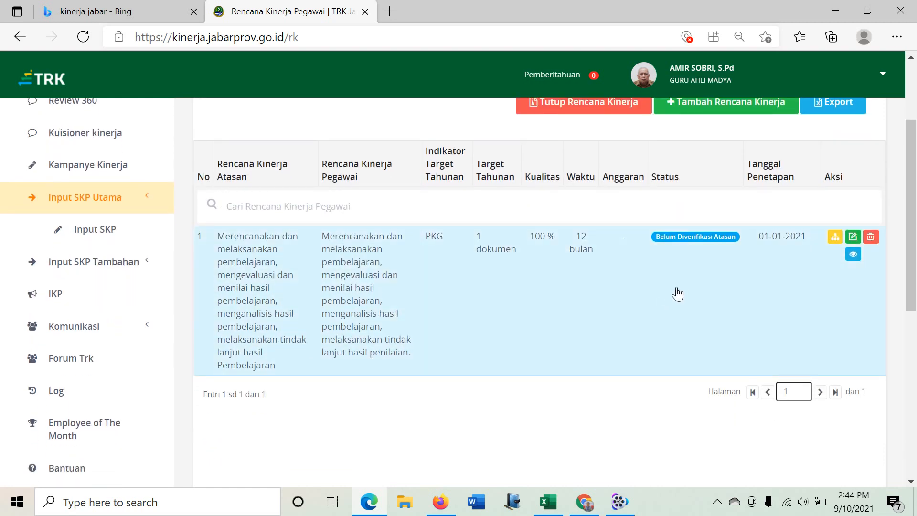
scroll(680, 288, "up", 1)
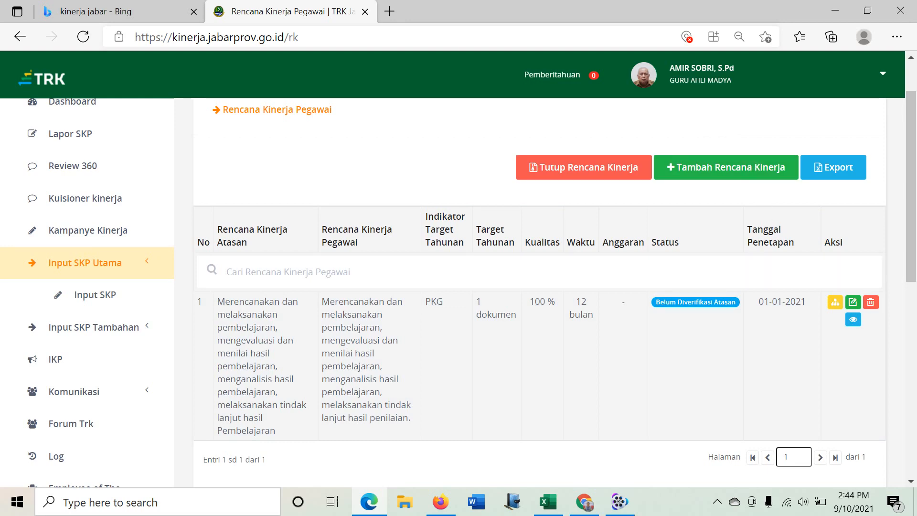
left_click(703, 170)
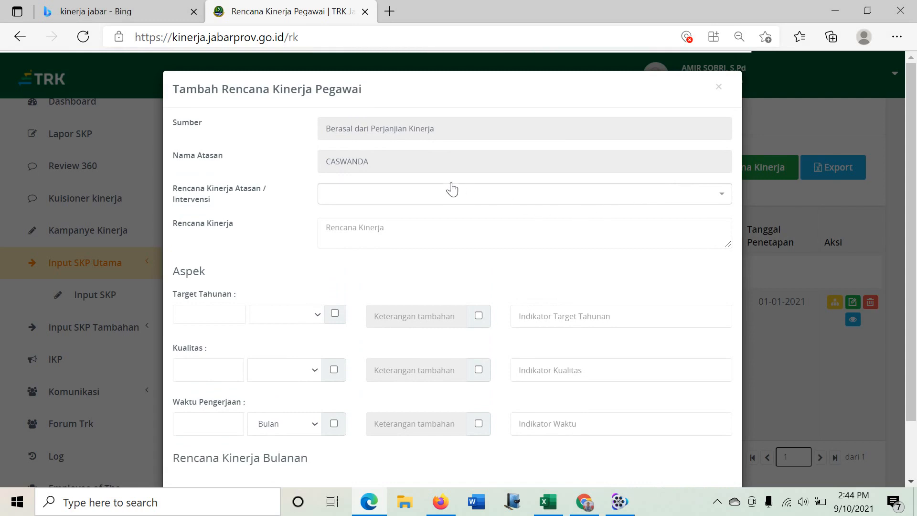
left_click(382, 232)
left_click(434, 197)
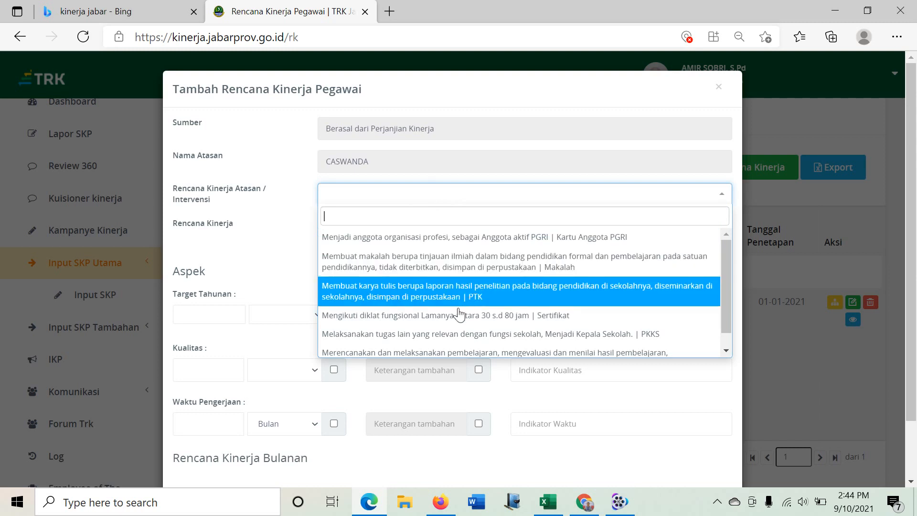
left_click(410, 335)
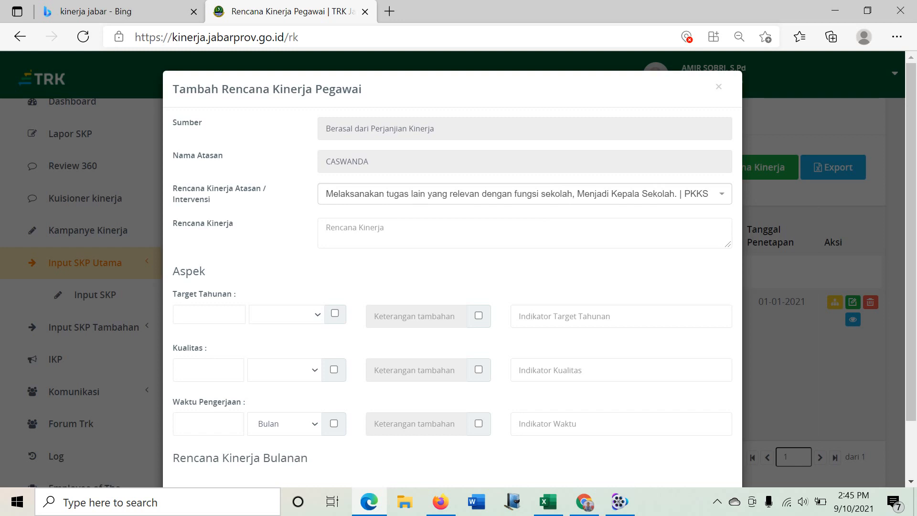
- Enter "Menjadi Wali Kelas" as the Rencana Kinerja of the new plan
left_click(354, 229)
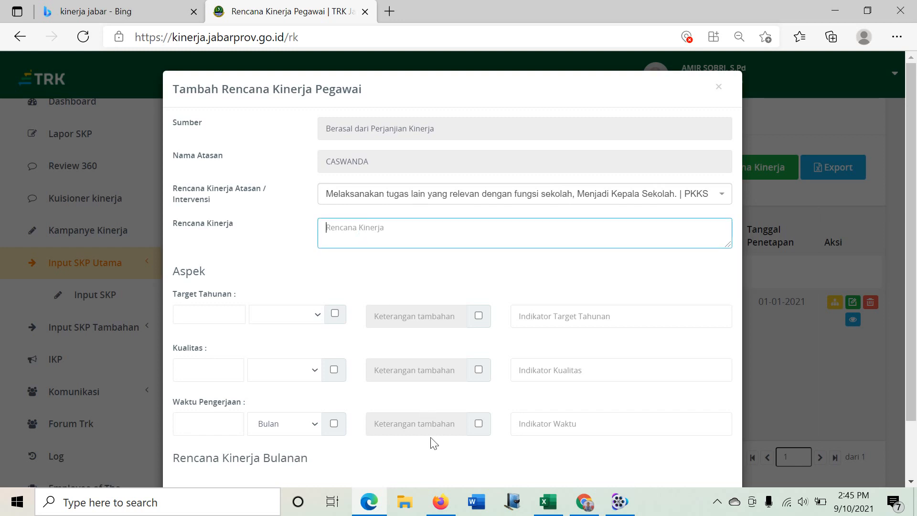
type("Menjadi Wali Kelas")
left_click_drag(421, 218, 324, 225)
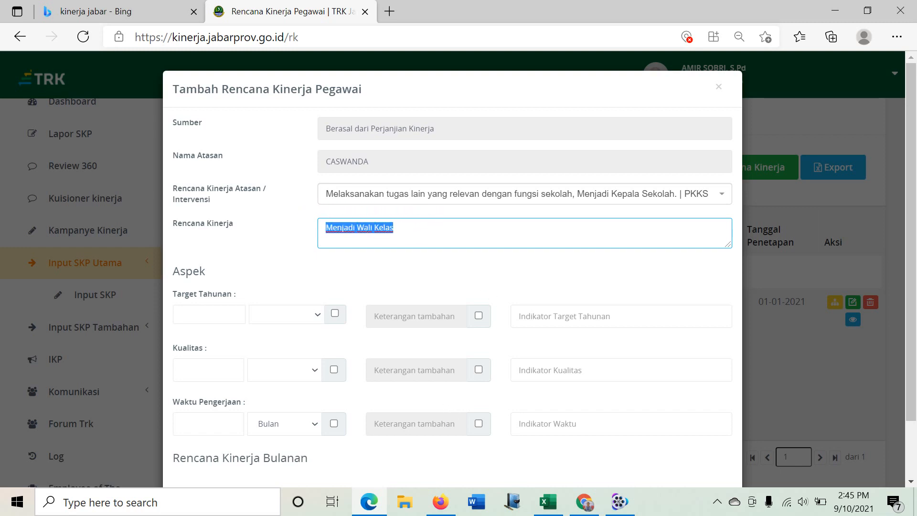
- Set the new plan's Target Tahunan to 1 dokumen
left_click(214, 313)
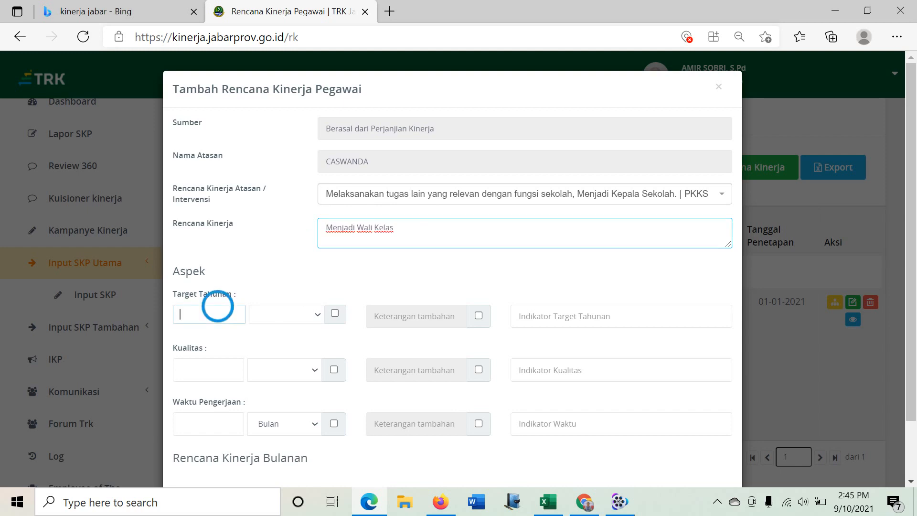
type("1")
left_click(290, 314)
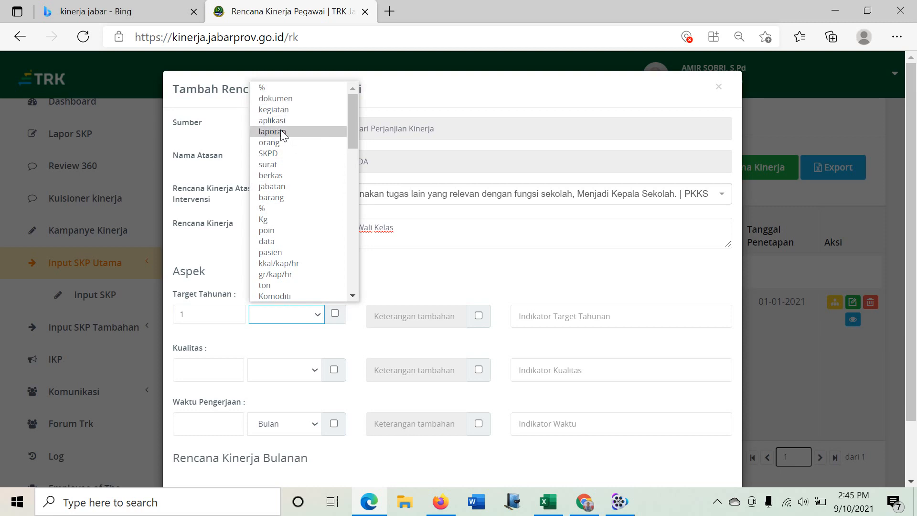
left_click(281, 98)
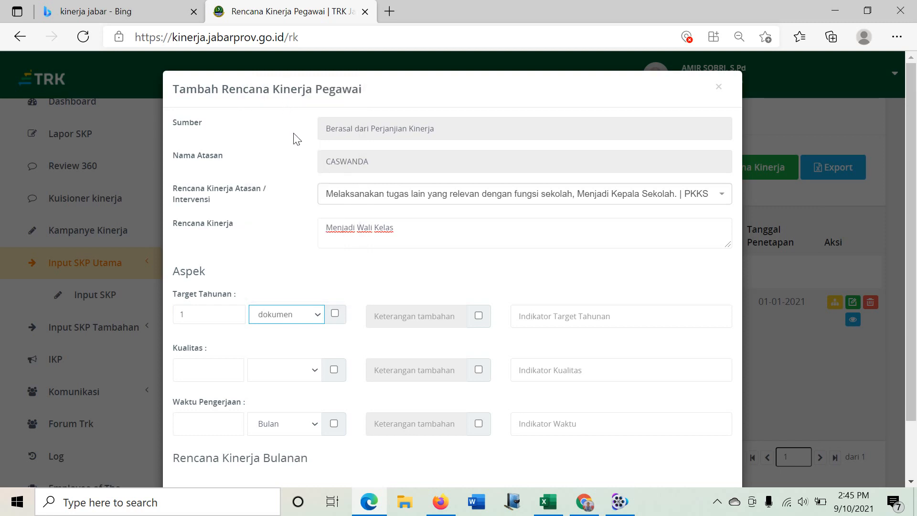
- Enter "Surat Keterangan" as the Indikator Target Tahunan of the homeroom teacher plan
left_click(549, 313)
type("Su")
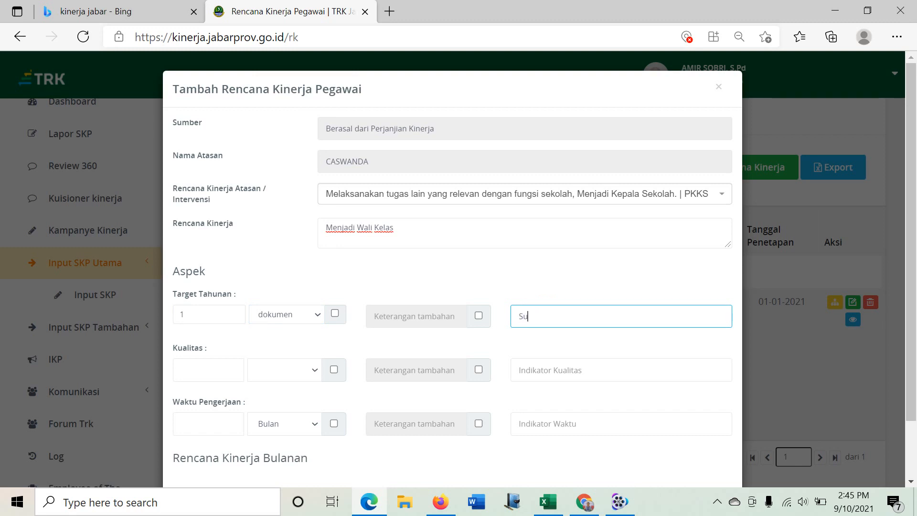
type("rat Keterangan")
- Set the plan's Kualitas target to 100 %
left_click(213, 367)
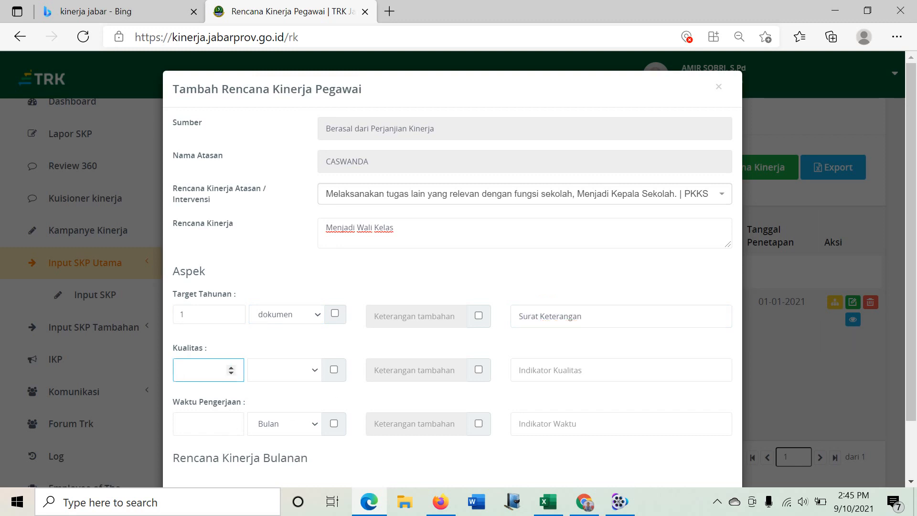
left_click(311, 370)
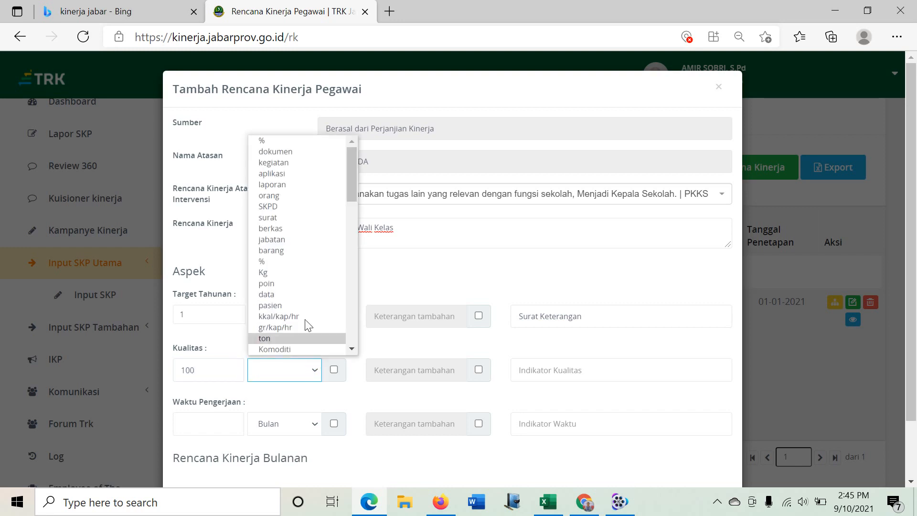
left_click(291, 149)
- Enter "Ketepatan Waktu dalam peleaksanaan pembimbingan peserta didik" as the Indikator Kualitas
left_click(571, 364)
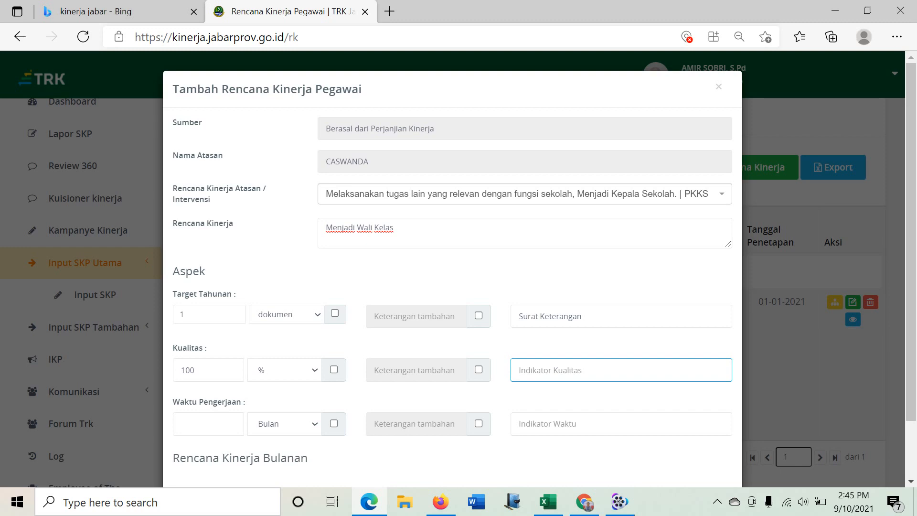
type("Ketepatan Waktu dalam peleaksanaa")
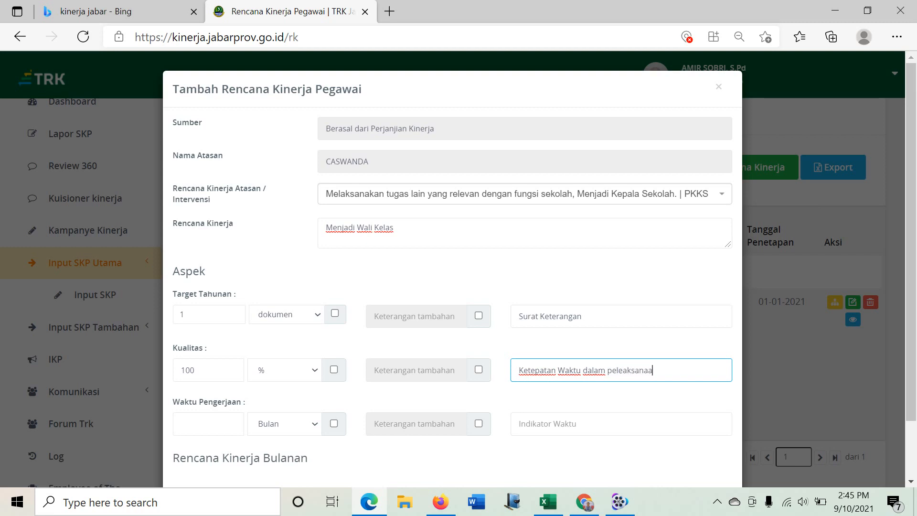
type("n pembimbingan peserta")
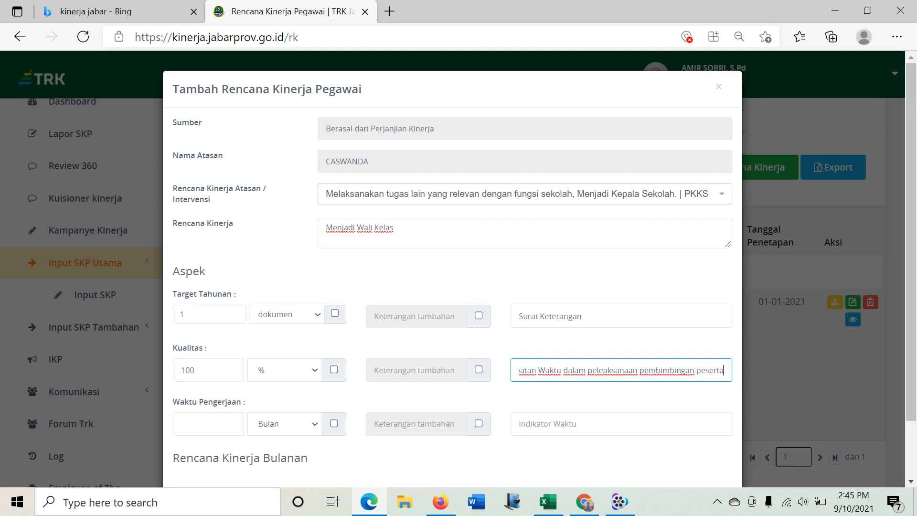
type(" disi")
key("BackSpace")
key("BackSpace")
type("did")
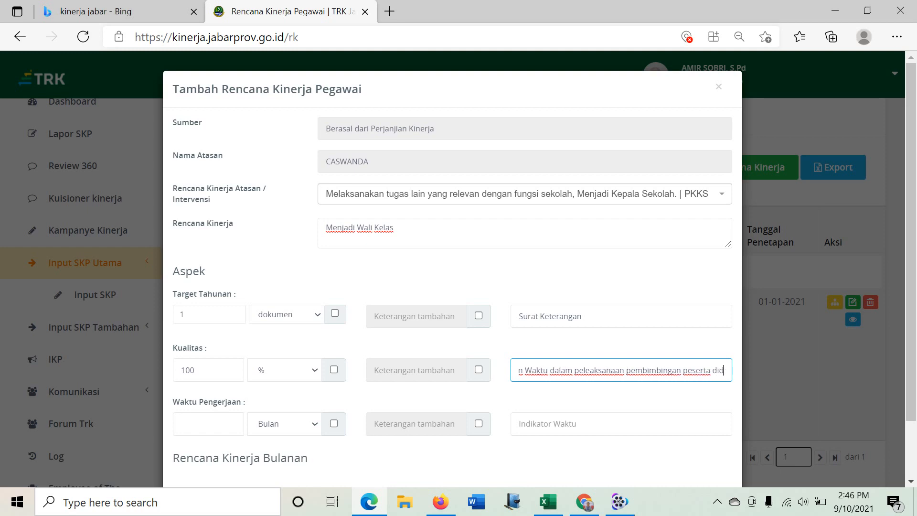
type("ik")
- Set the plan's Waktu Pengerjaan to 12 Bulan
key("Tab")
type("12")
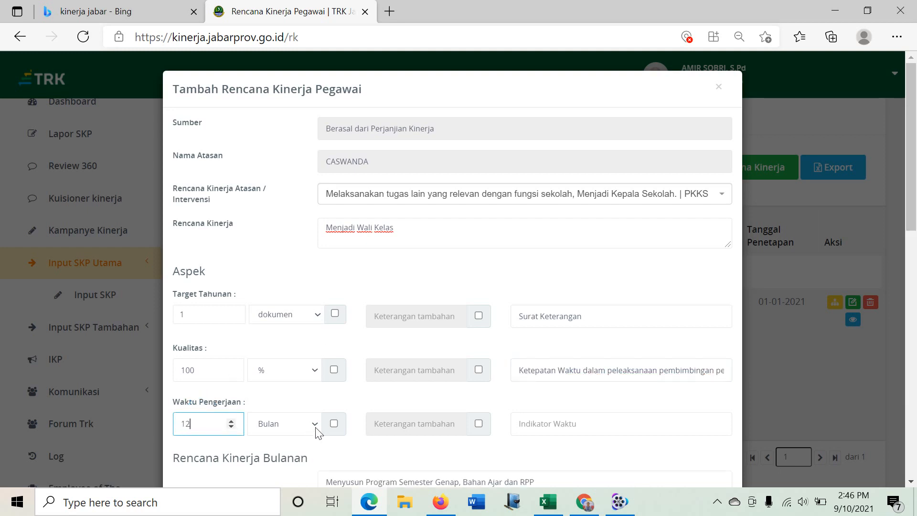
left_click(315, 427)
left_click(292, 442)
- Enter "Waktu Pelaksanaan Pembimbingan Peserta didik" as the Indikator Waktu
left_click(549, 424)
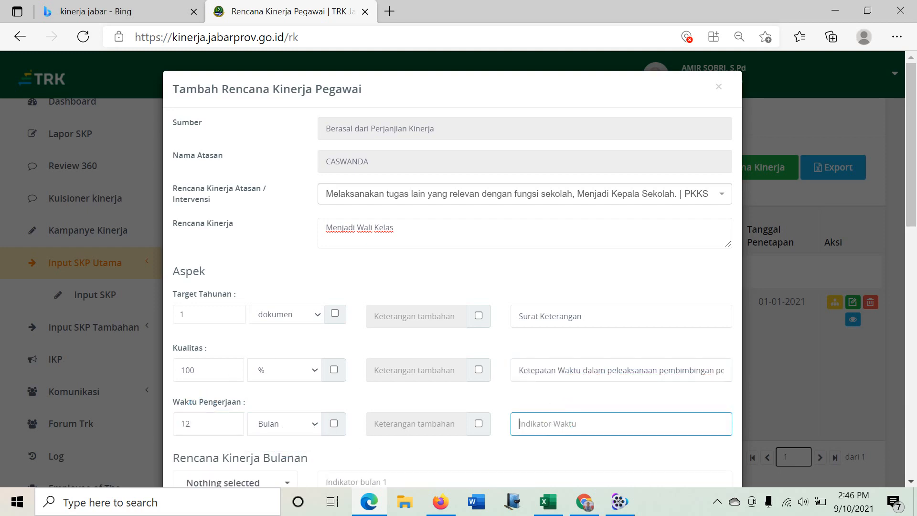
type("Waktu Pembimbingan")
left_click(543, 424)
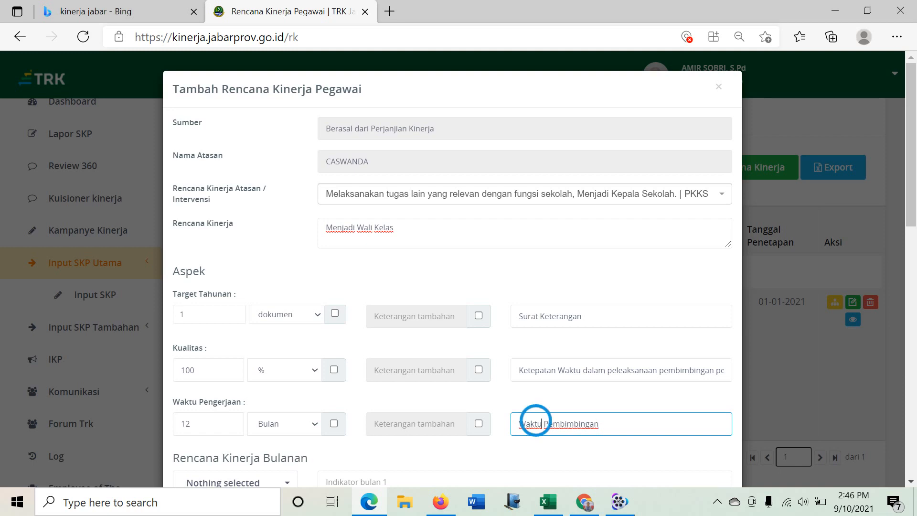
type("Pelaksanaan")
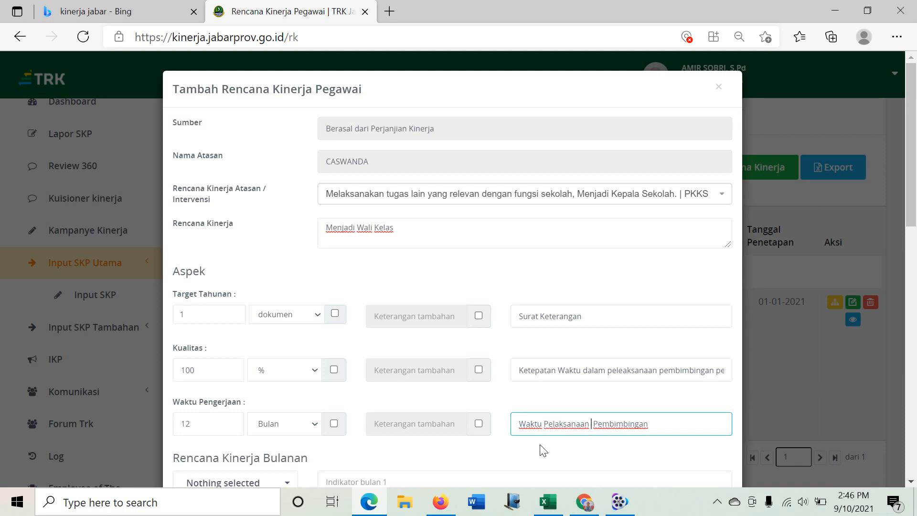
left_click(665, 414)
type("Peserta didik")
- Set the first Rencana Kinerja Bulanan row to Januari with a target of 1 kegiatan at 100%
scroll(628, 407, "down", 4)
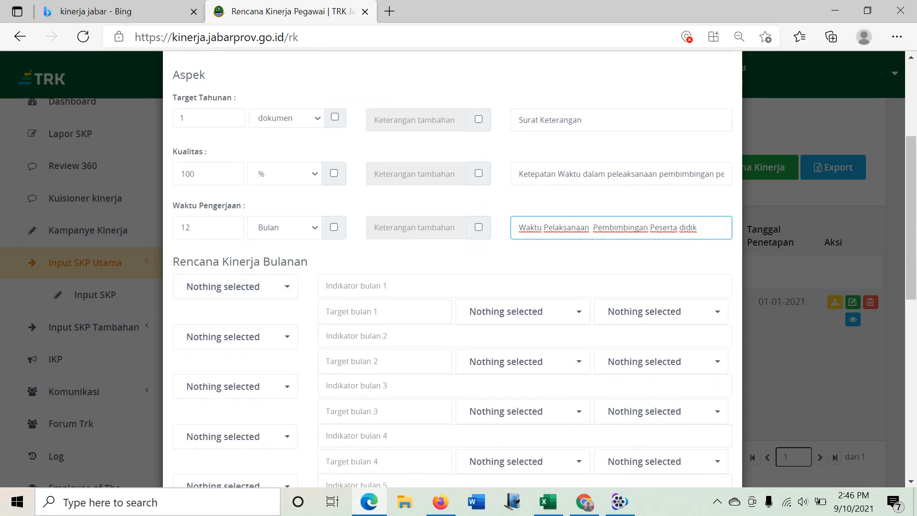
scroll(269, 290, "down", 7)
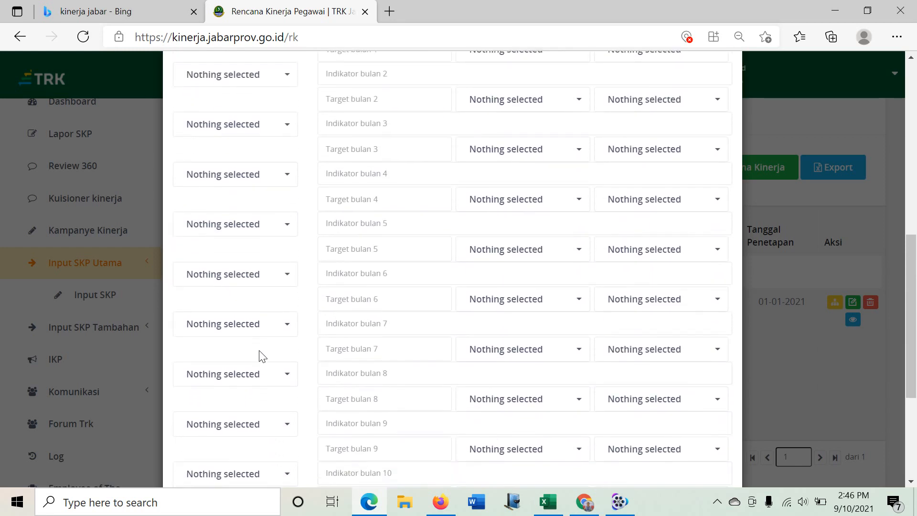
scroll(255, 389, "down", 2)
scroll(257, 390, "up", 9)
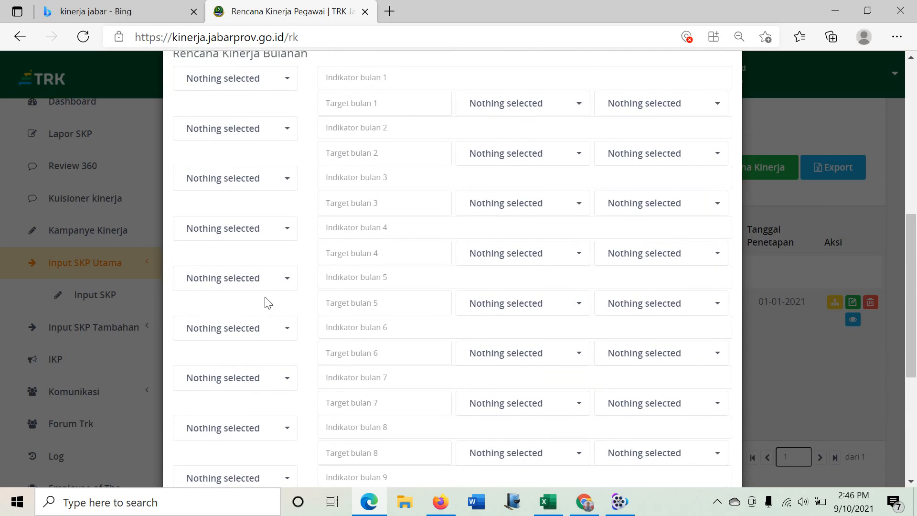
left_click(277, 283)
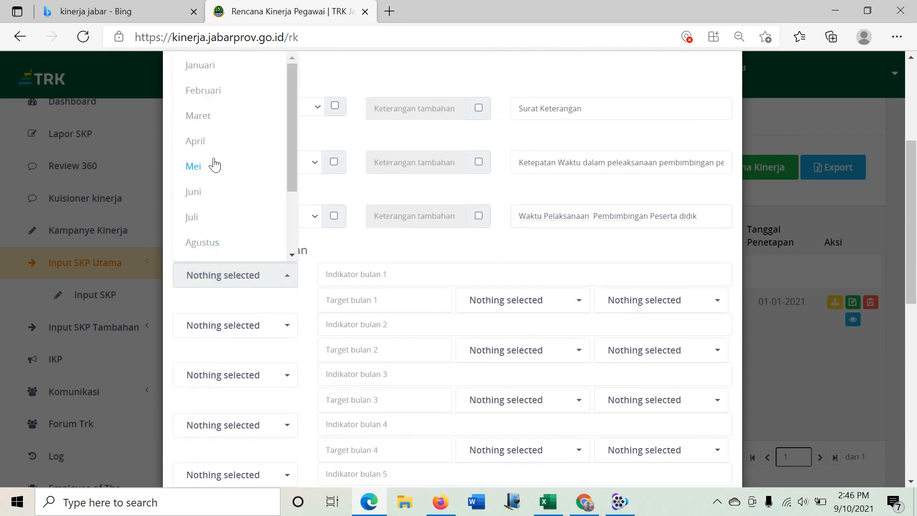
left_click(212, 67)
left_click(356, 275)
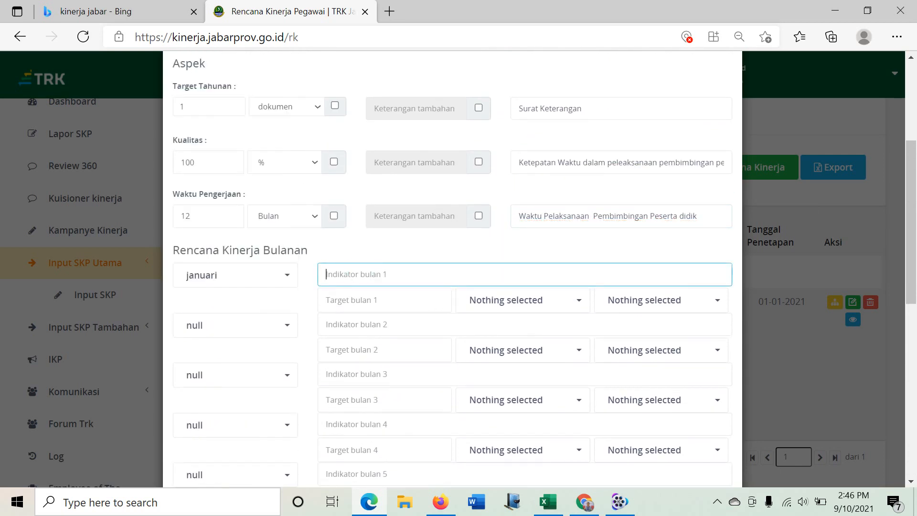
key("Tab")
type("1")
left_click(513, 299)
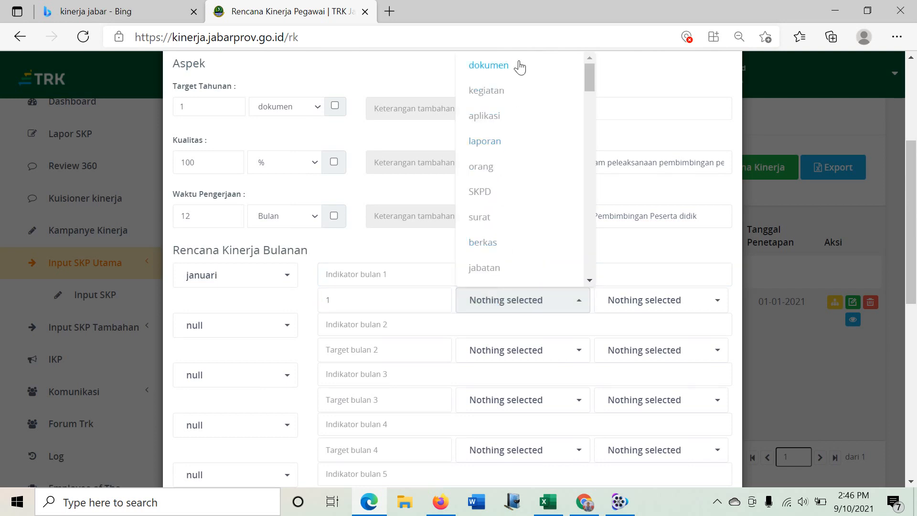
left_click(509, 90)
left_click(695, 308)
left_click(619, 76)
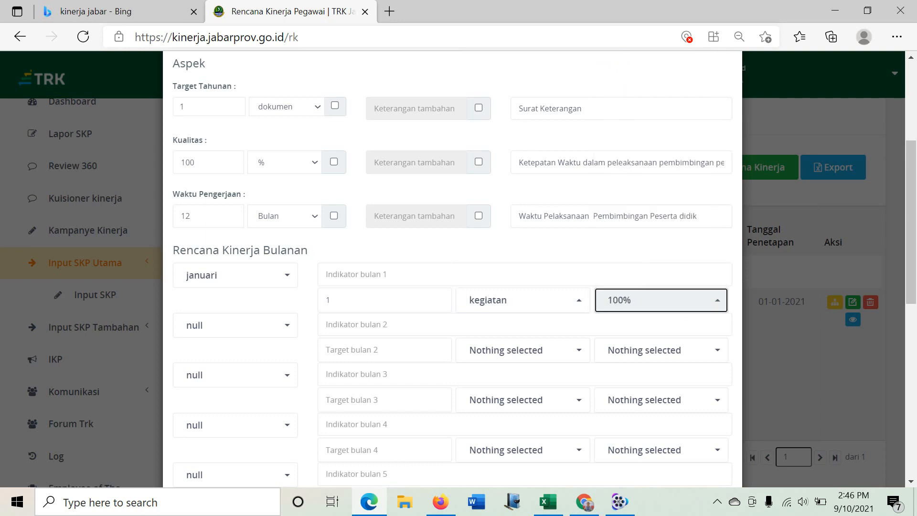
- Enter "Merekap Absensi Peserta Didik" as the indicator of the Januari row
left_click(445, 270)
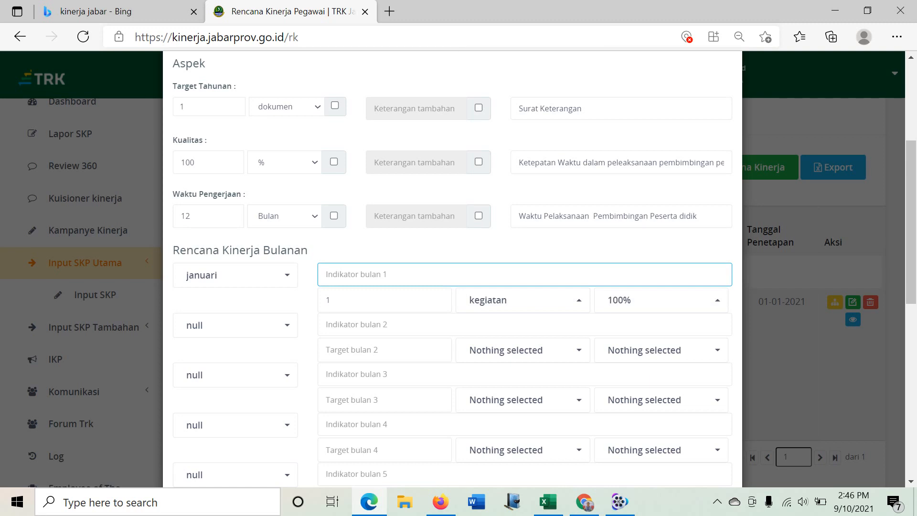
type("Merekap Absensi Siswa")
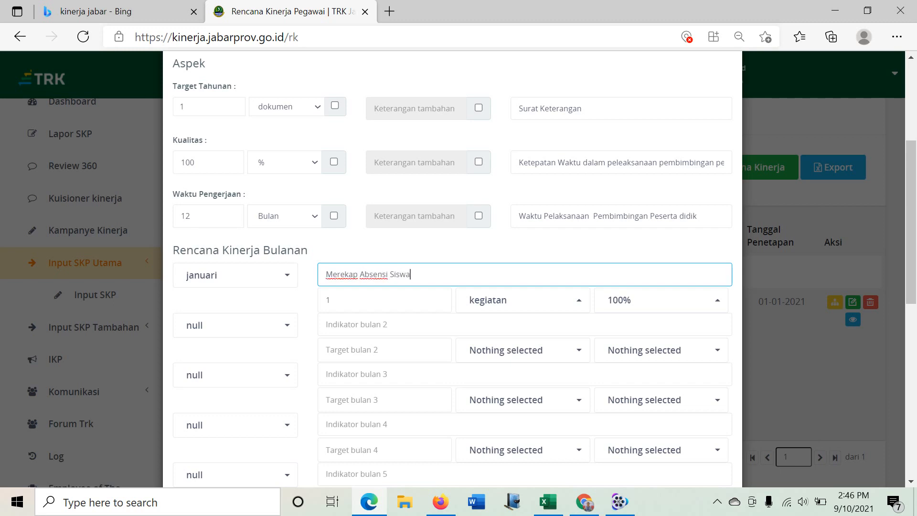
key("BackSpace")
key("BackSpace")
key("BackSpace")
type("Peserta Di")
- Review the homeroom teacher plan from its monthly rows back to its header, and close the form without saving
scroll(627, 411, "down", 10)
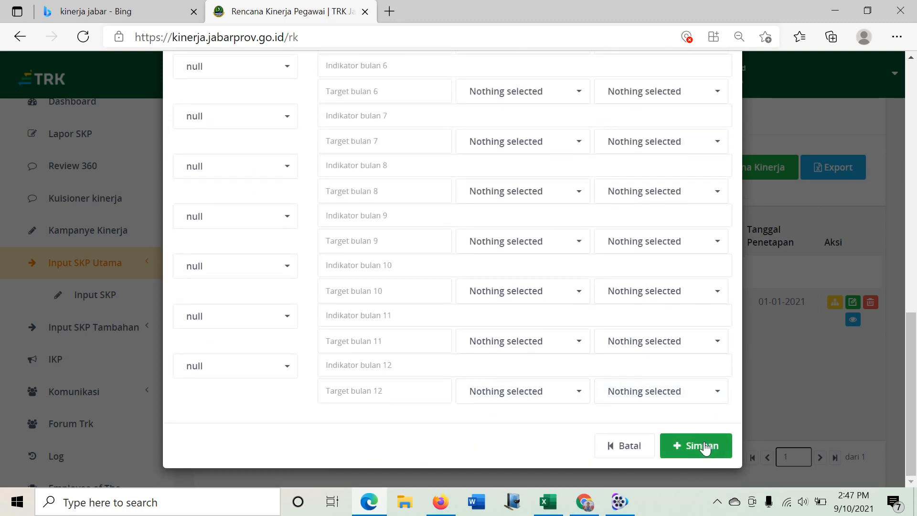
scroll(706, 449, "up", 10)
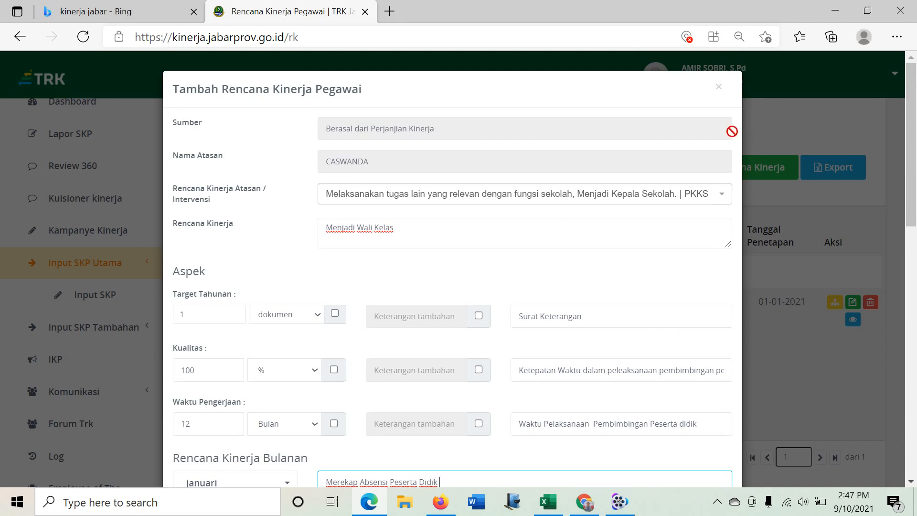
left_click(718, 92)
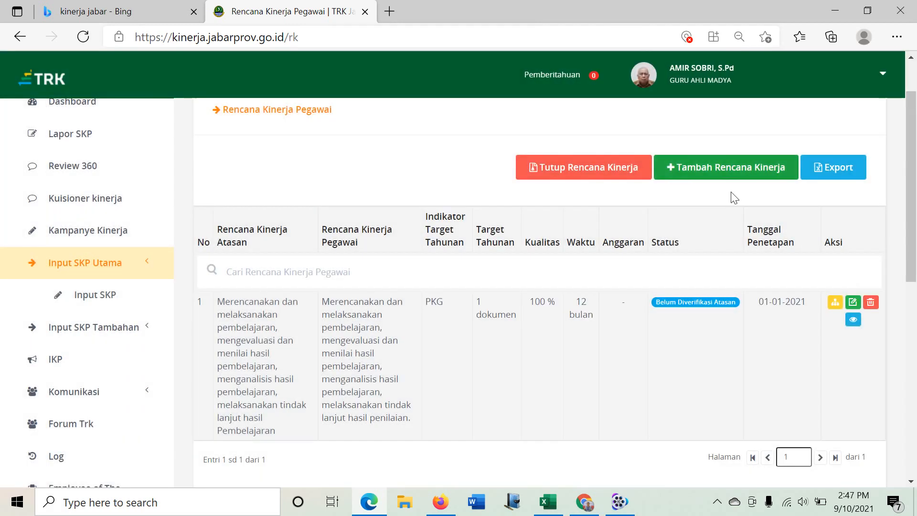
- Open the Angka Kredit Rencana Kinerja form for the validated teaching plan
scroll(762, 314, "down", 3)
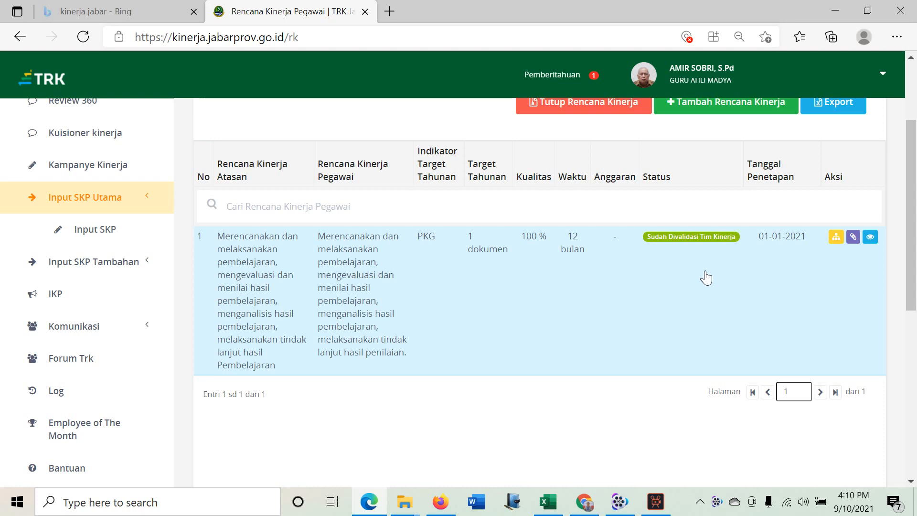
left_click(852, 238)
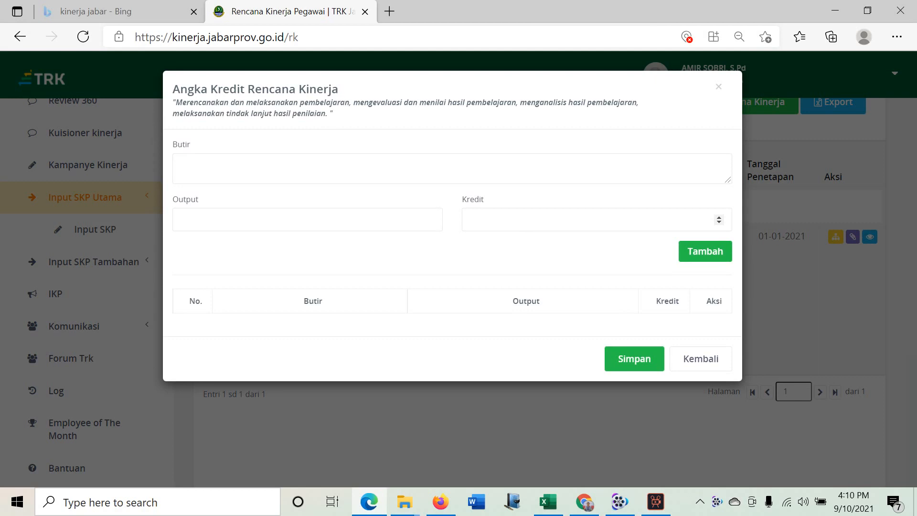
- Switch to the Excel workbook "AK GURU CHEXO 2021" and examine the employee name selection on the Target Kinerja sheet
left_click(549, 503)
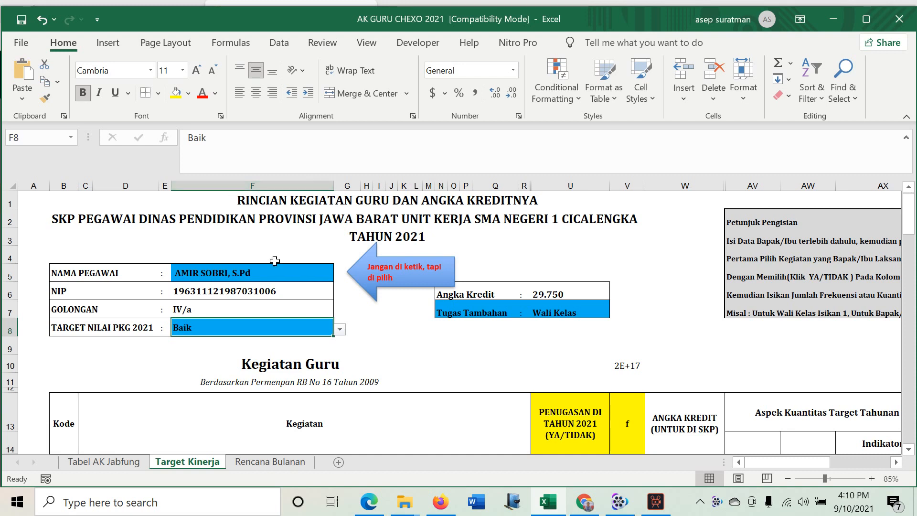
left_click(306, 272)
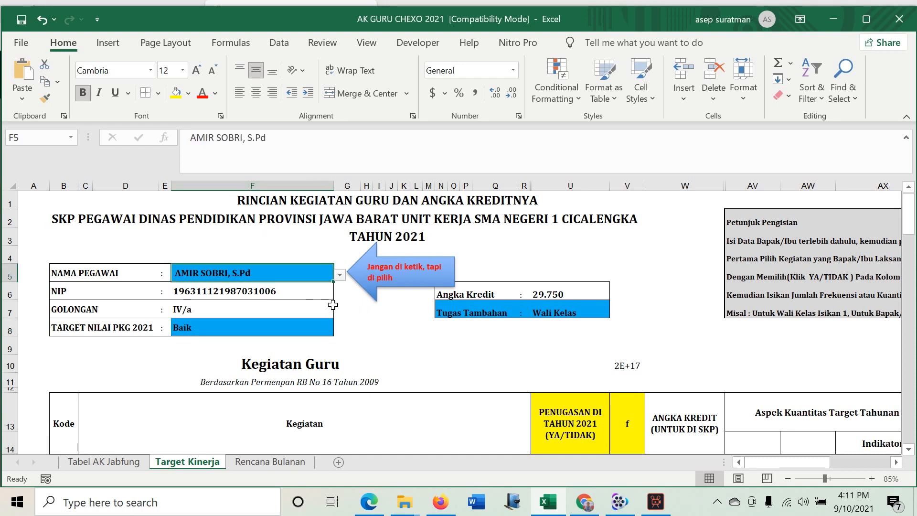
left_click(319, 234)
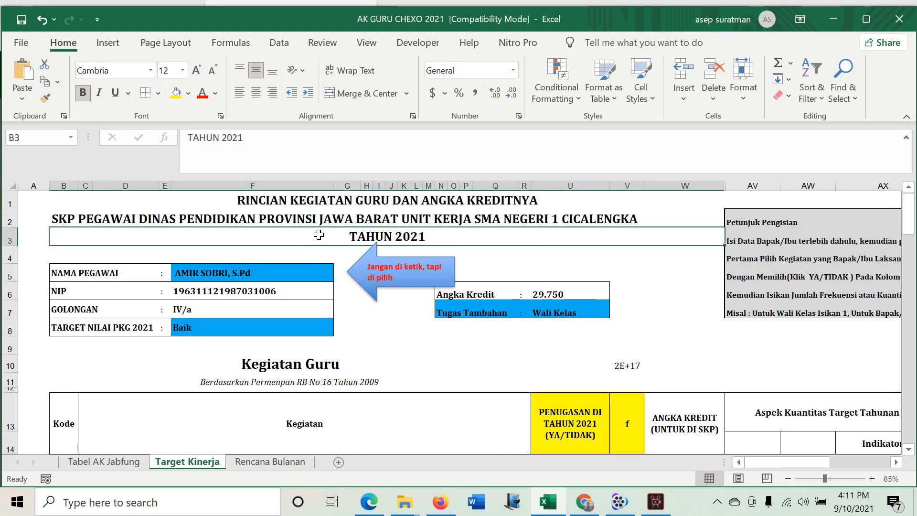
left_click(317, 274)
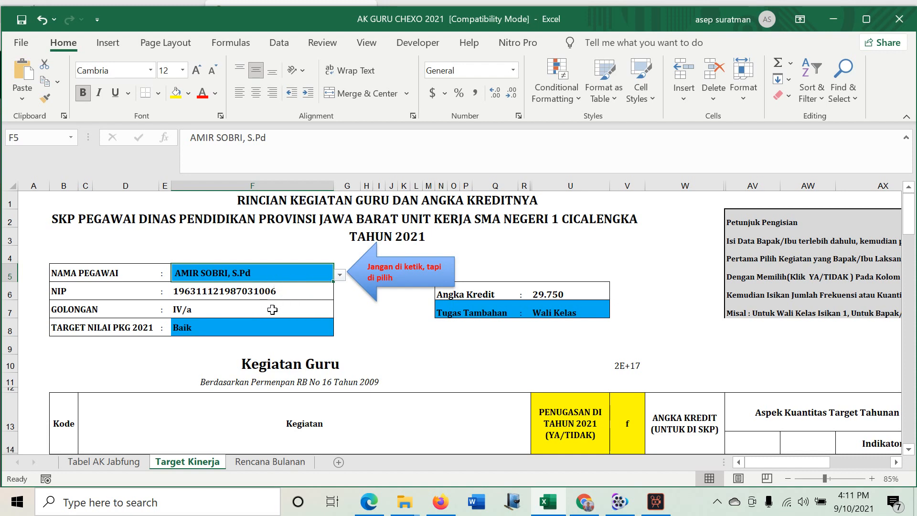
- Try Amat Baik as the TARGET NILAI PKG 2021 to compare the Angka Kredit, and set it back to Baik
left_click(267, 327)
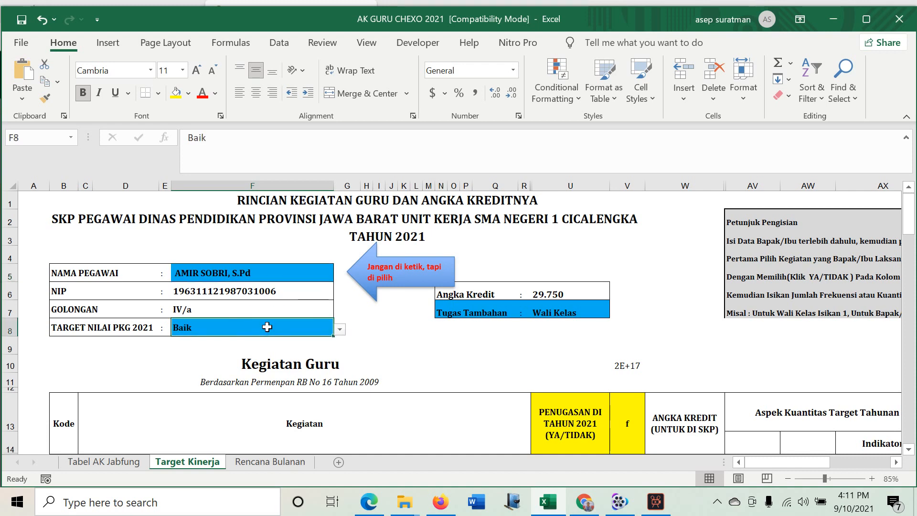
left_click(340, 329)
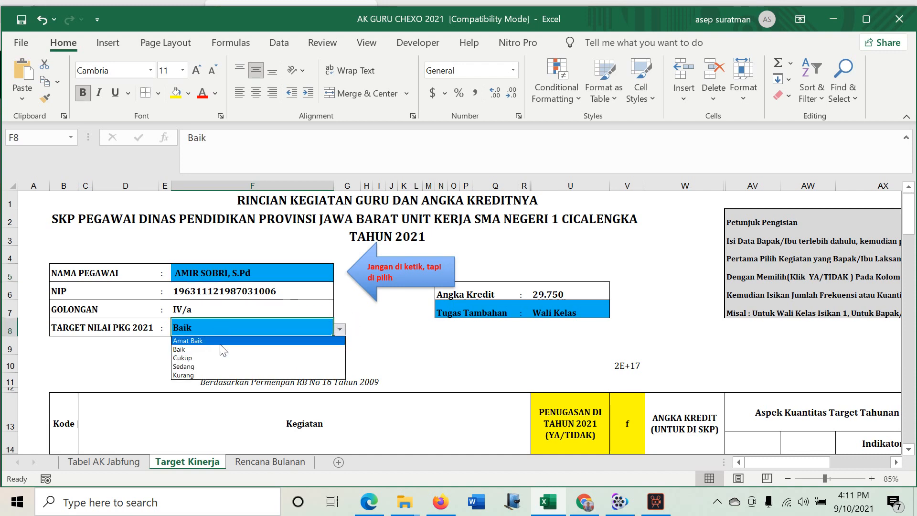
left_click(221, 341)
left_click(340, 329)
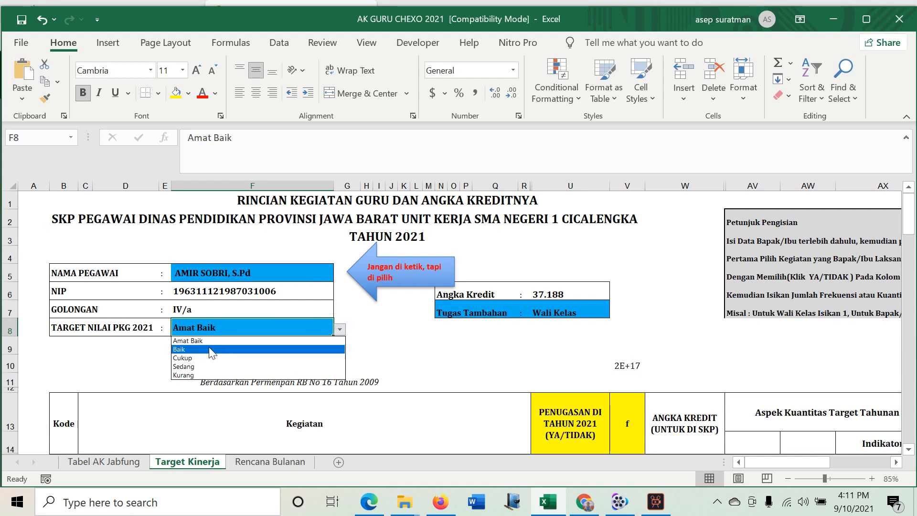
left_click(208, 350)
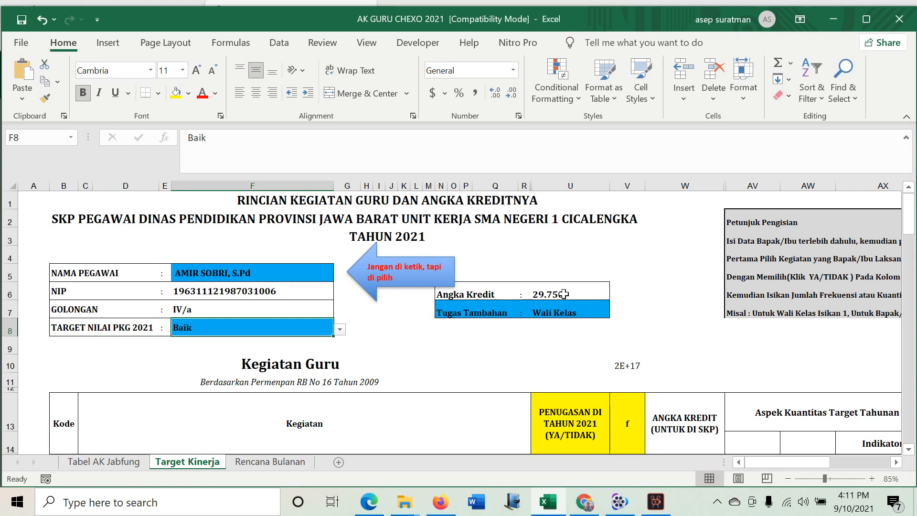
- Examine the yearly credit points per rank and PKG category on the Tabel AK Jabfung sheet, and return to Target Kinerja
left_click(95, 462)
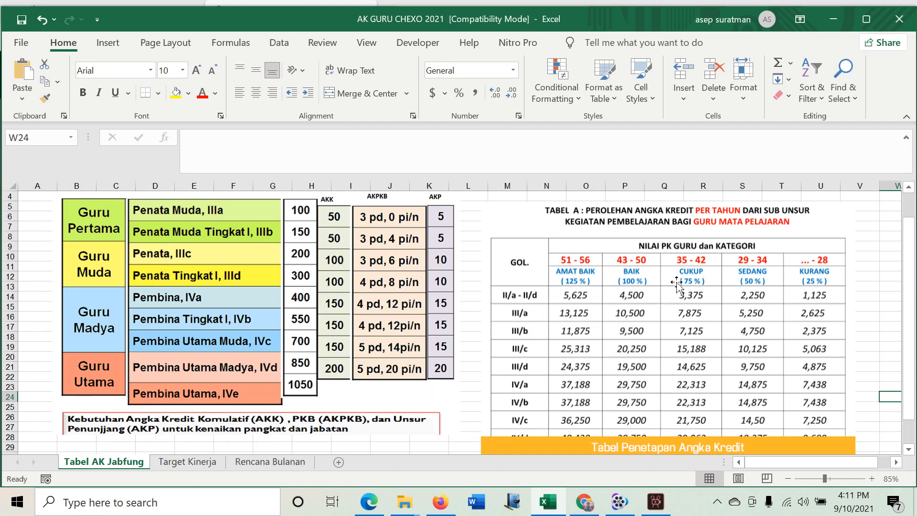
left_click(188, 463)
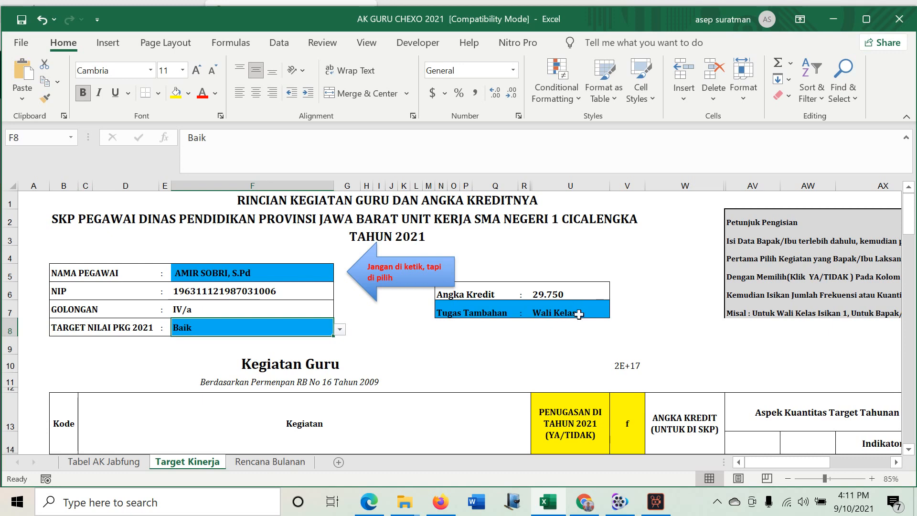
- Switch to the TRK Jabar page in Edge and try to copy the plan description shown in the Angka Kredit Rencana Kinerja form
mouse_move(369, 502)
left_click(380, 465)
left_click(215, 161)
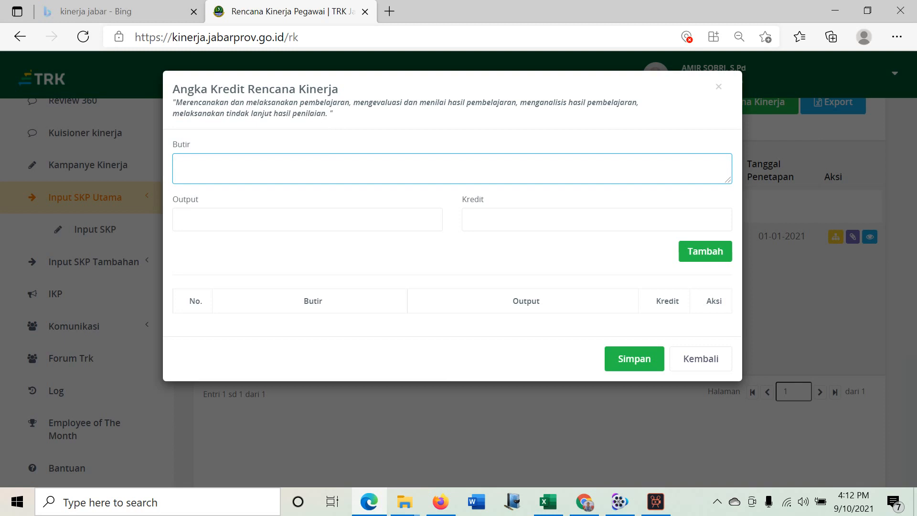
left_click_drag(326, 113, 174, 102)
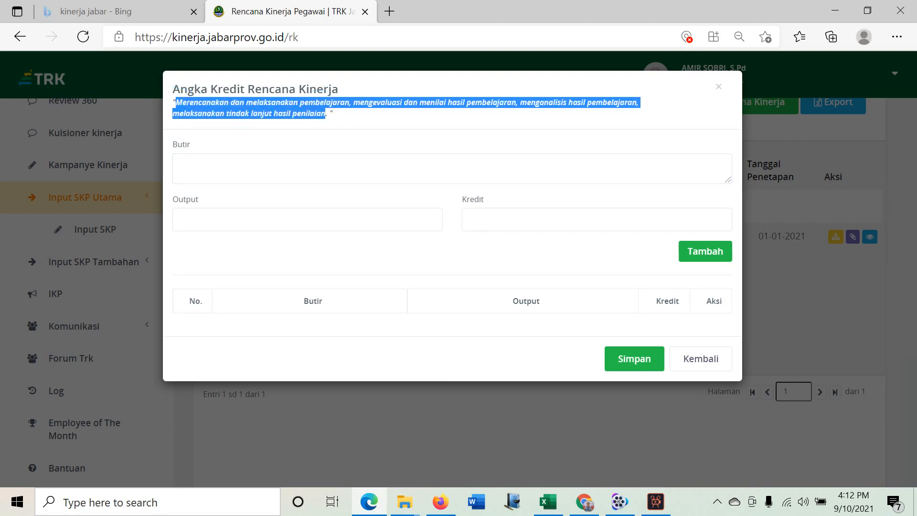
right_click(211, 105)
left_click(256, 117)
left_click(181, 164)
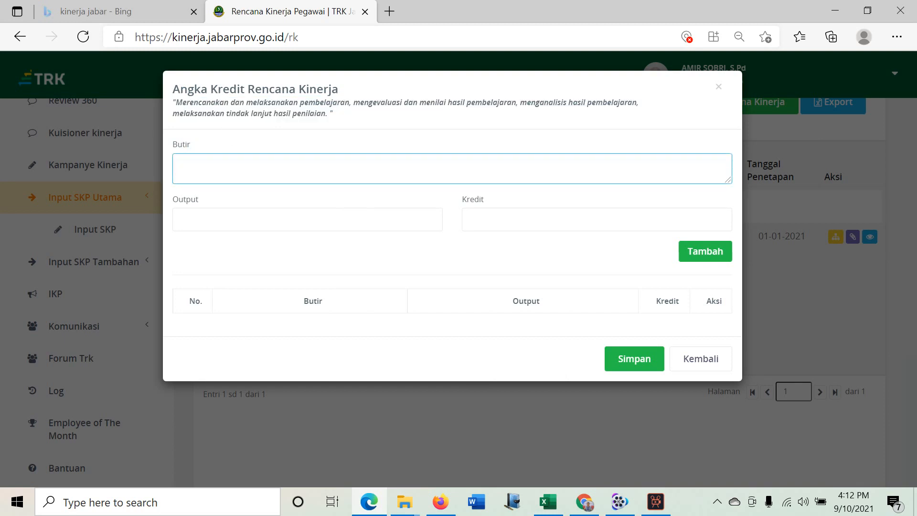
- Copy the plan description from "Merencanakan" to "penilaian", without the quotation marks and period, into the Butir field
left_click_drag(327, 113, 175, 98)
right_click(184, 110)
left_click(205, 120)
left_click(188, 165)
right_click(196, 172)
left_click(236, 285)
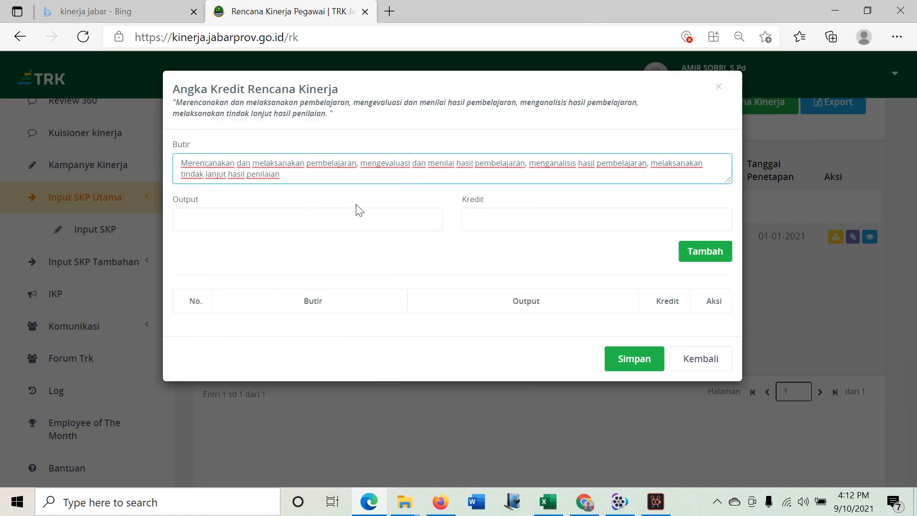
- Set Output to "1 Dokumen PKG" and Kredit to 29.750, add the item to the list and save the credit points
left_click(237, 225)
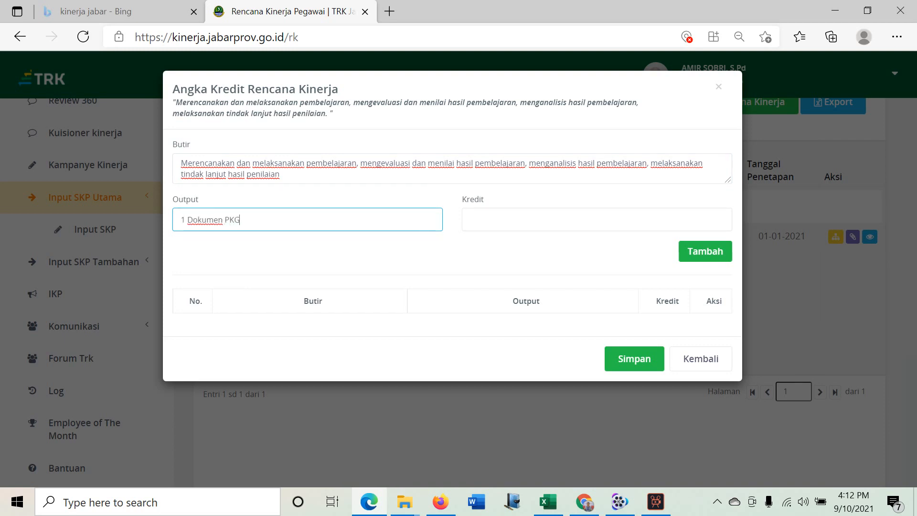
left_click(488, 216)
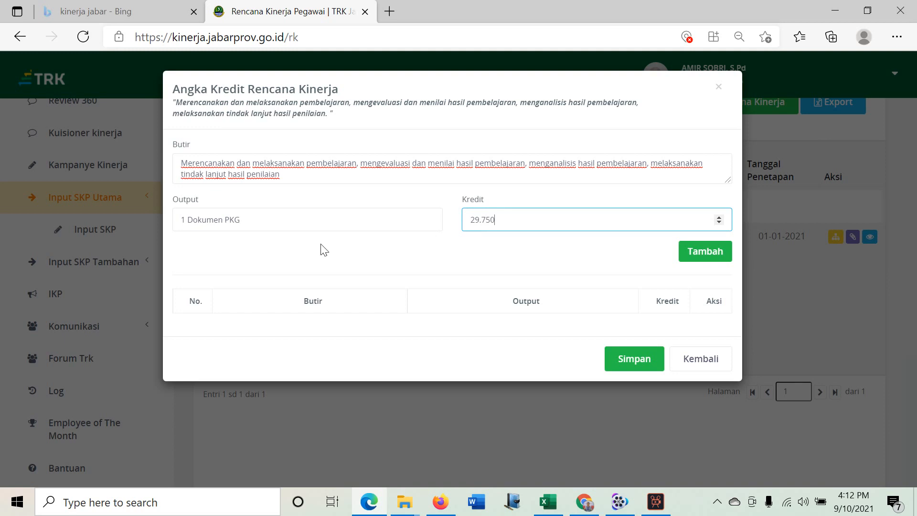
left_click(715, 257)
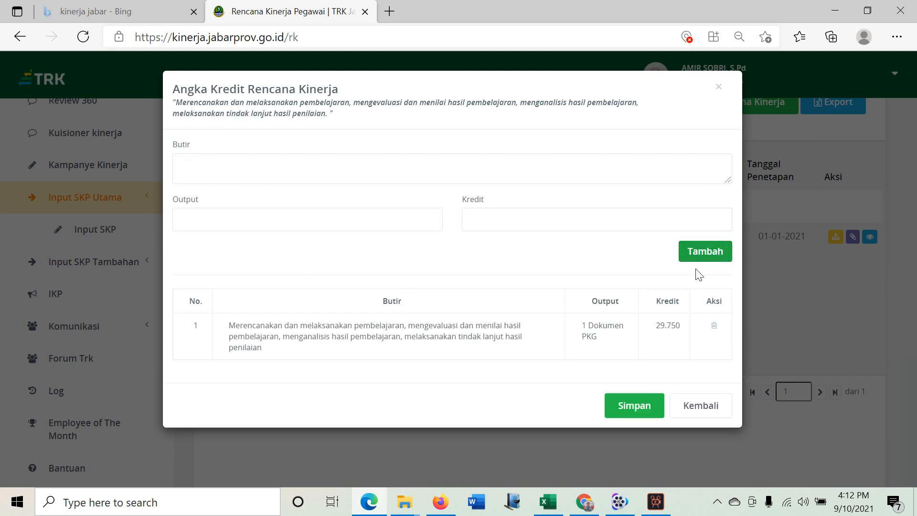
left_click(638, 407)
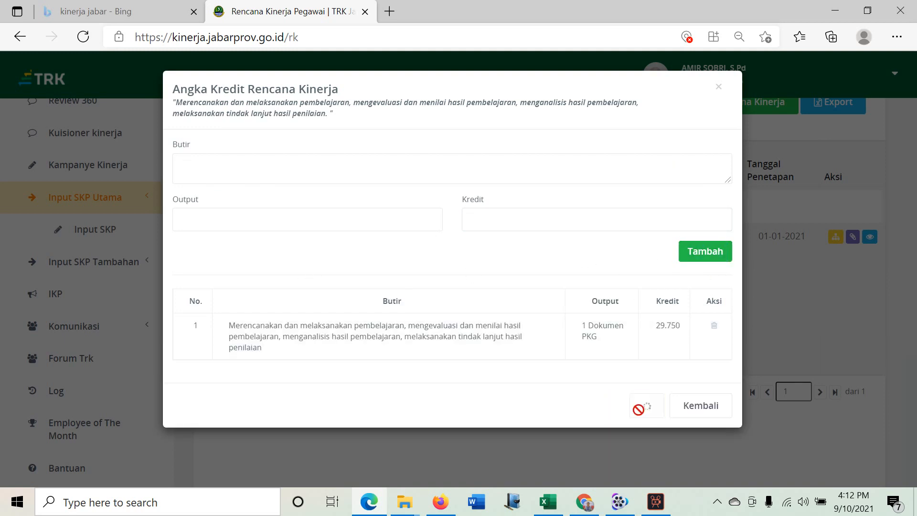